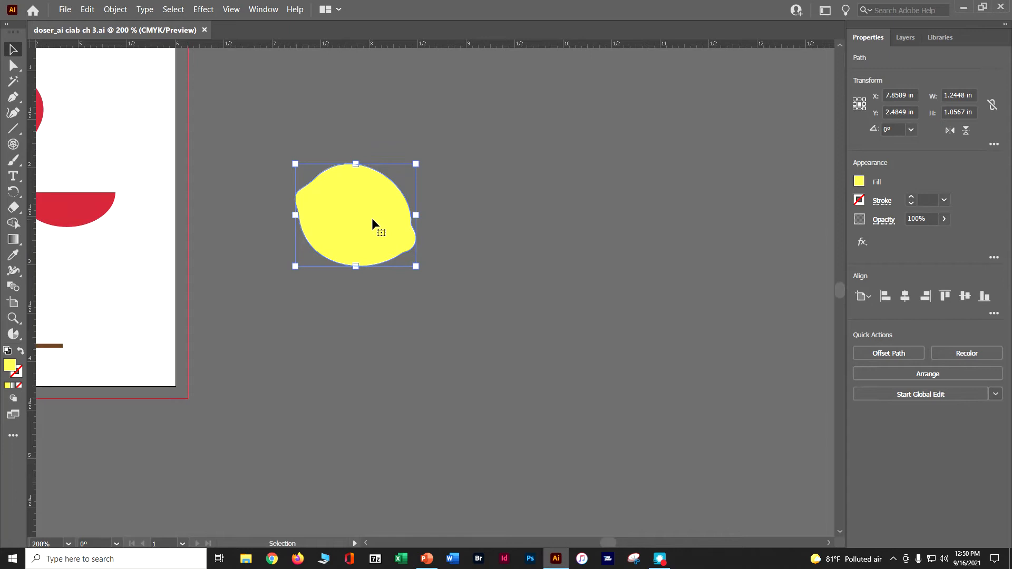
Deselect the lemon and fit the artboard in the window
{"action": "left_click", "coordinate": [464, 218]}
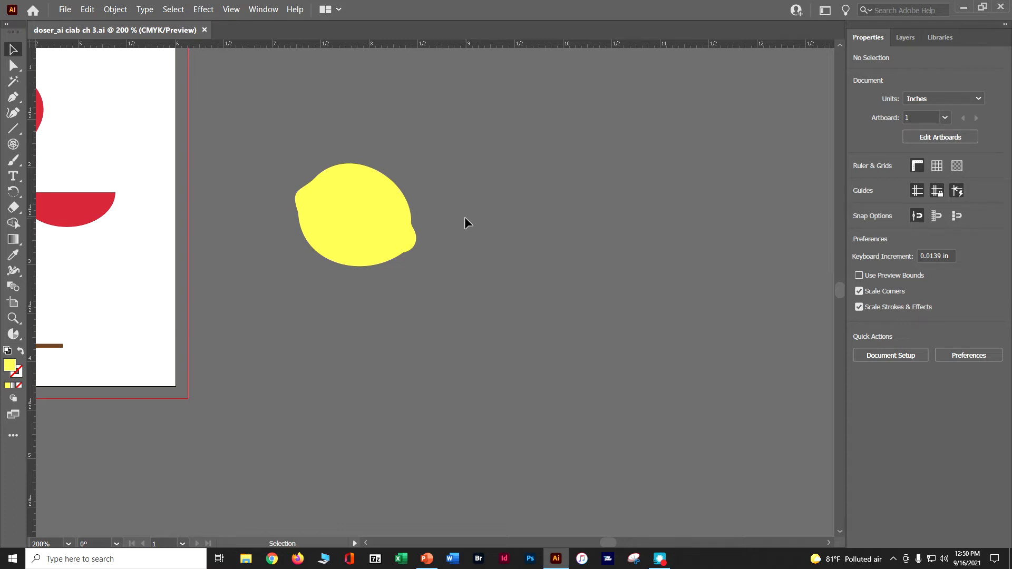
{"action": "left_click", "coordinate": [13, 400]}
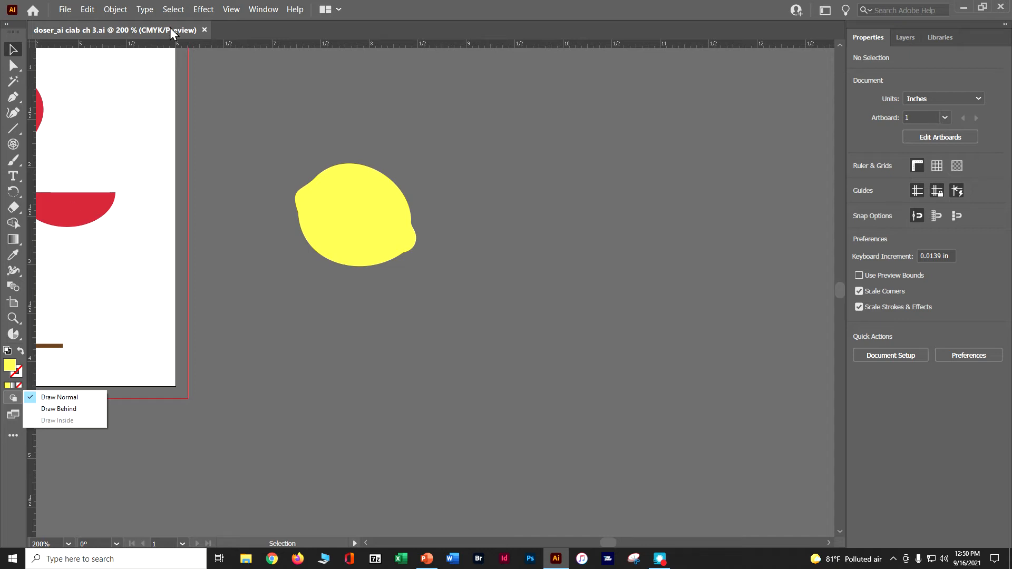
{"action": "left_click", "coordinate": [227, 11]}
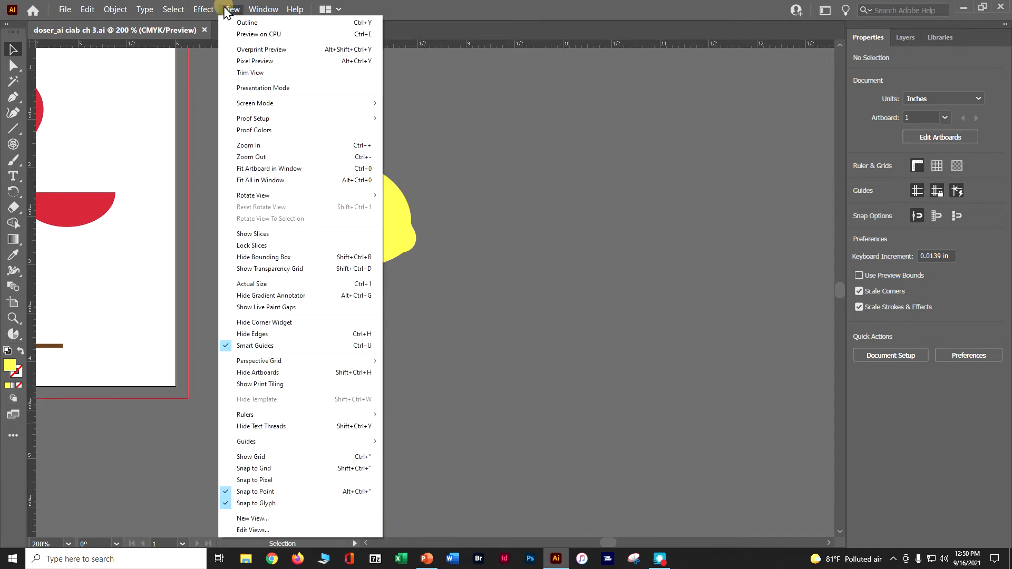
{"action": "left_click", "coordinate": [239, 169]}
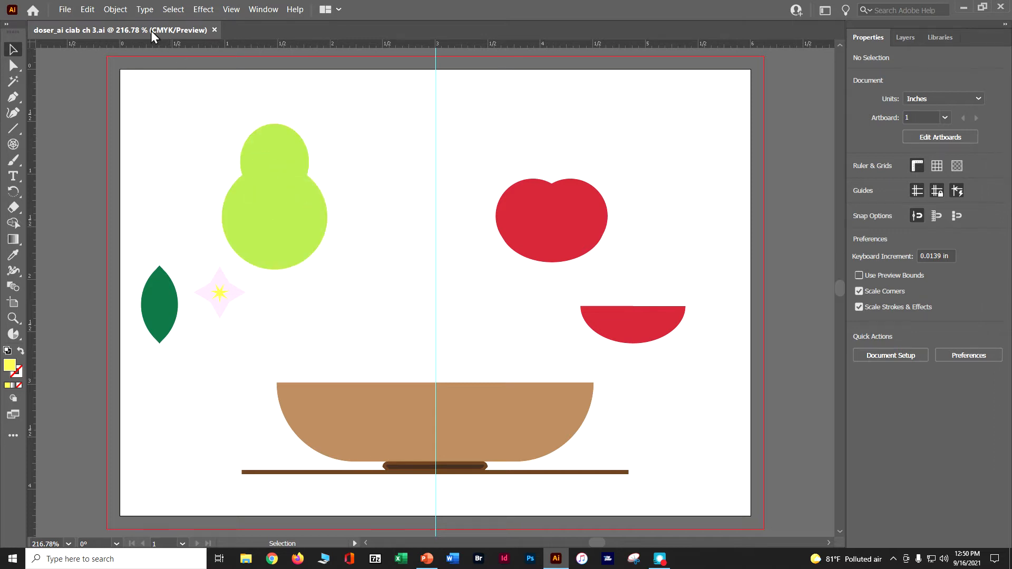
Open the artwork.ai file from the Lesson03 folder
{"action": "left_click", "coordinate": [63, 9]}
{"action": "left_click", "coordinate": [74, 45]}
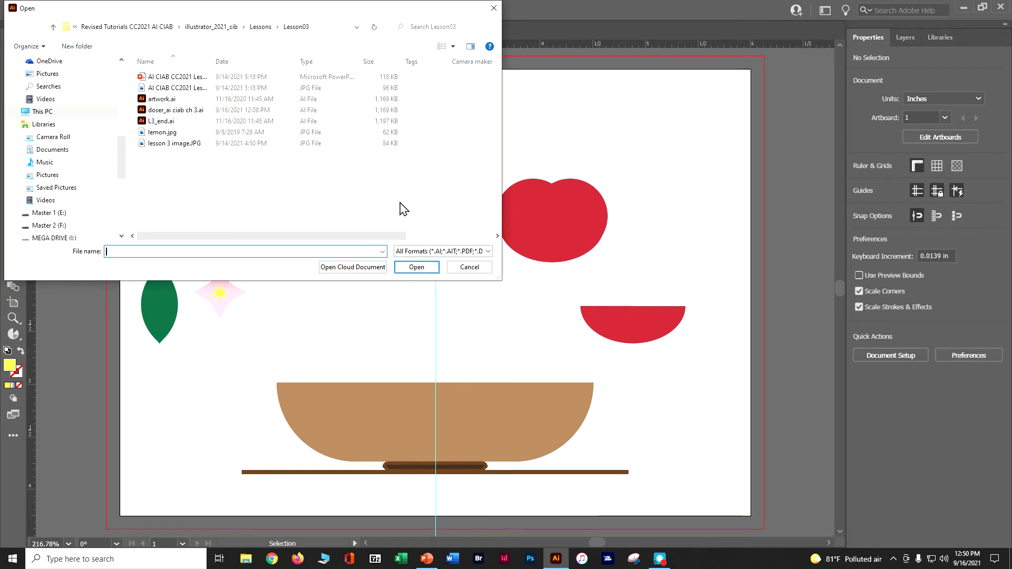
{"action": "left_click", "coordinate": [174, 99]}
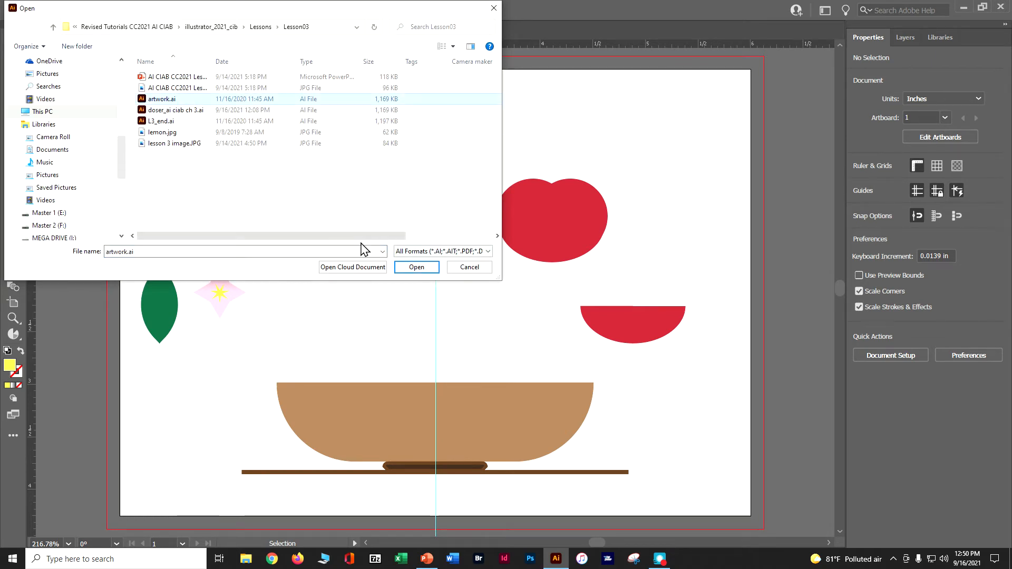
{"action": "left_click", "coordinate": [408, 268]}
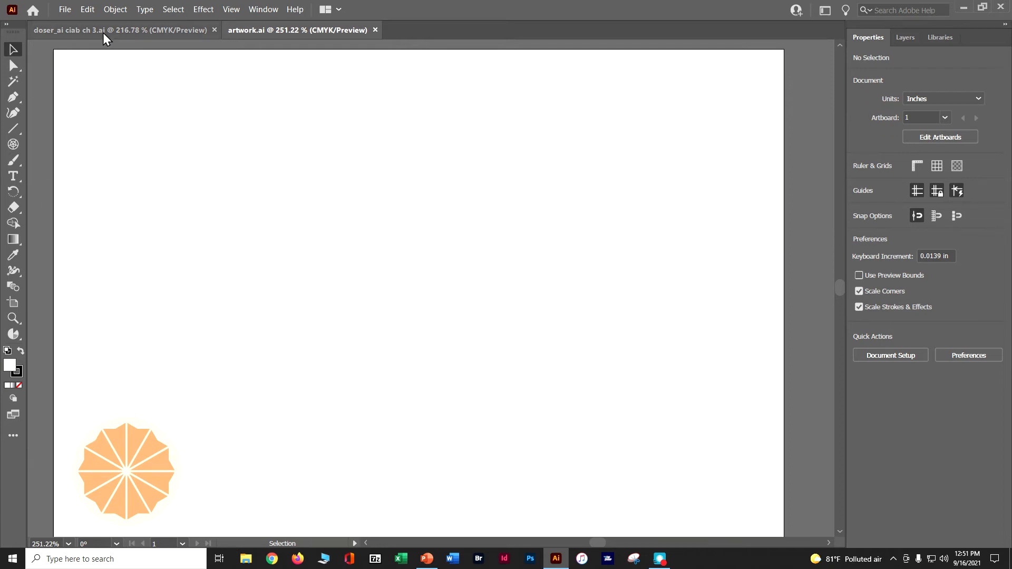
Copy everything on the active artboard of artwork.ai
{"action": "left_click", "coordinate": [175, 13]}
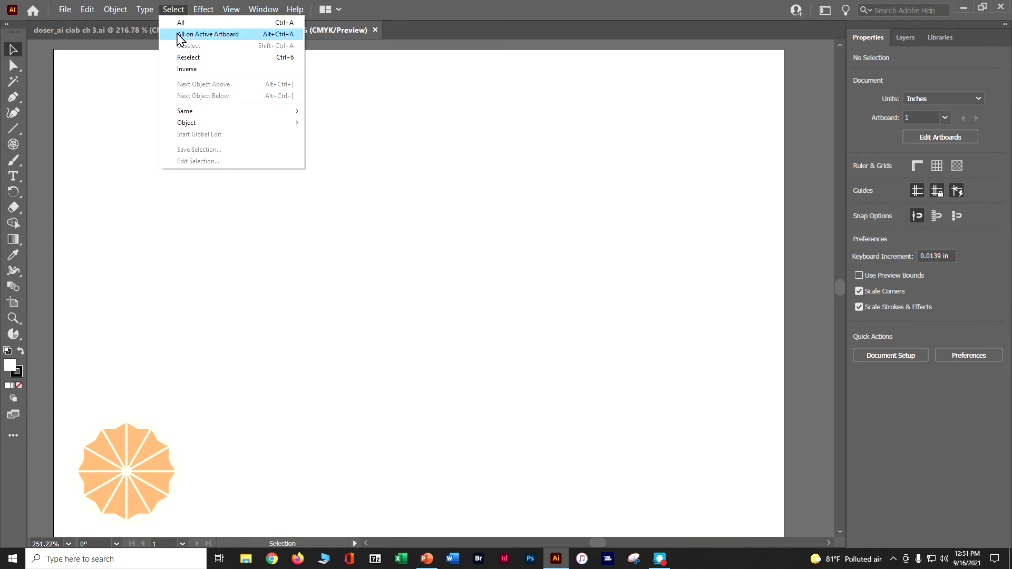
{"action": "left_click", "coordinate": [177, 33]}
{"action": "left_click", "coordinate": [87, 9]}
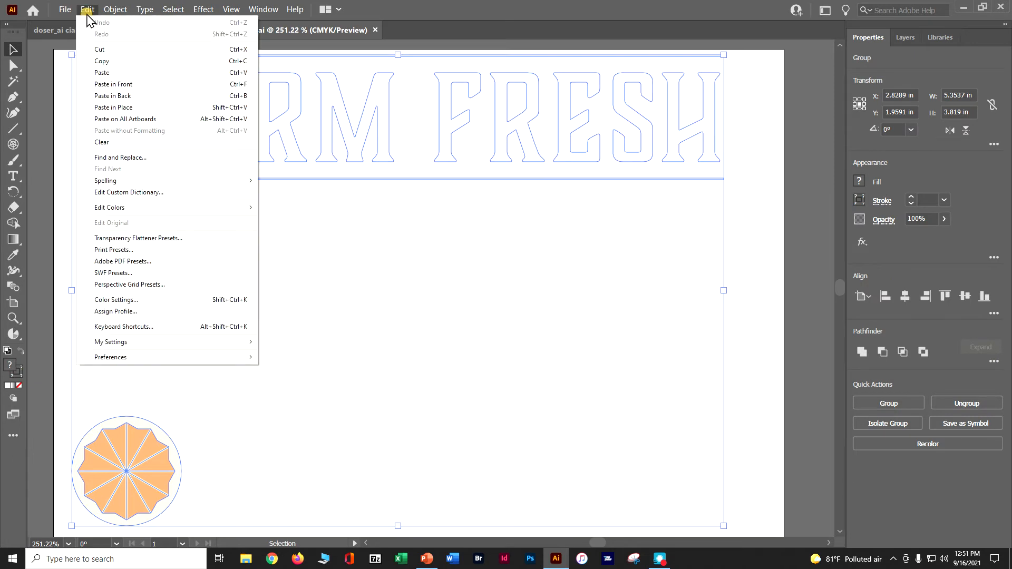
{"action": "left_click", "coordinate": [97, 65]}
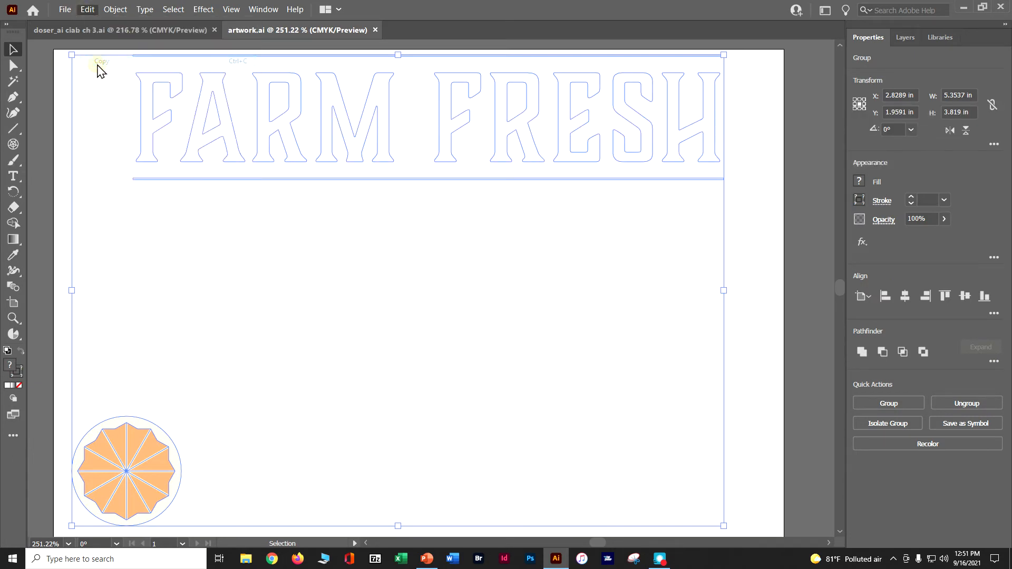
Paste the copied FARM FRESH lettering and orange slice artwork into the fruit bowl document and save the document
{"action": "left_click", "coordinate": [167, 34]}
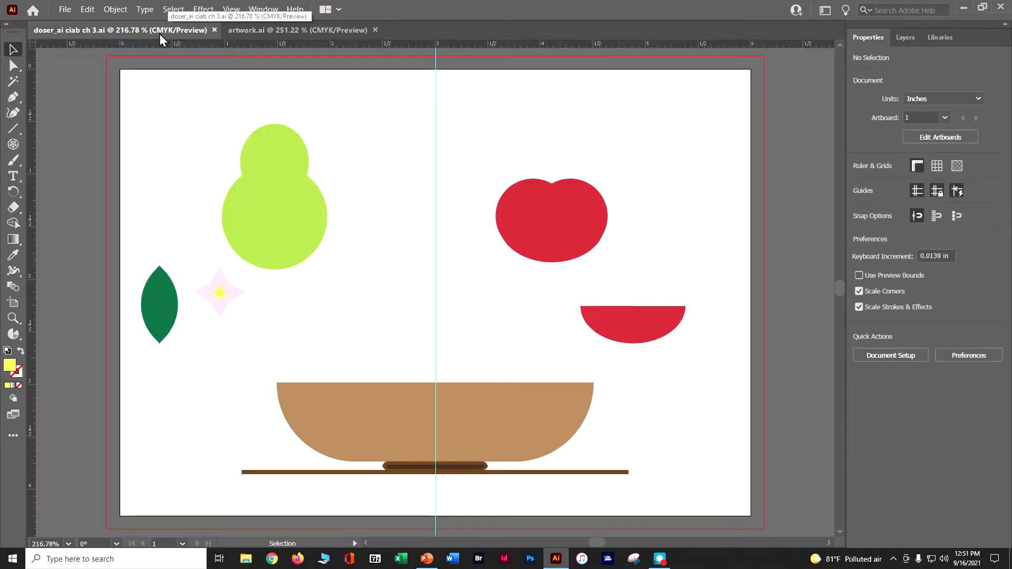
{"action": "left_click", "coordinate": [88, 9]}
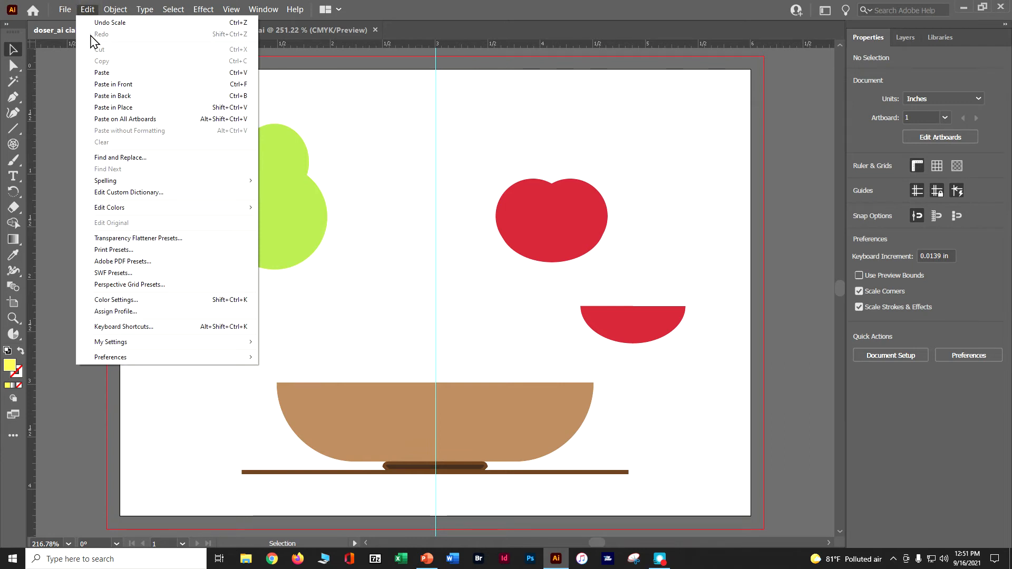
{"action": "left_click", "coordinate": [94, 72]}
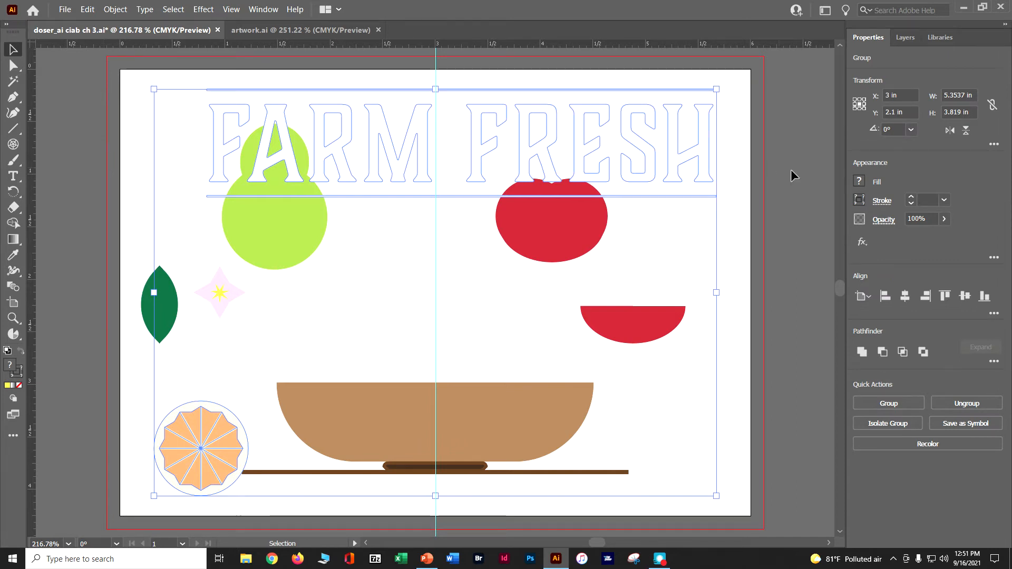
{"action": "left_click", "coordinate": [819, 180]}
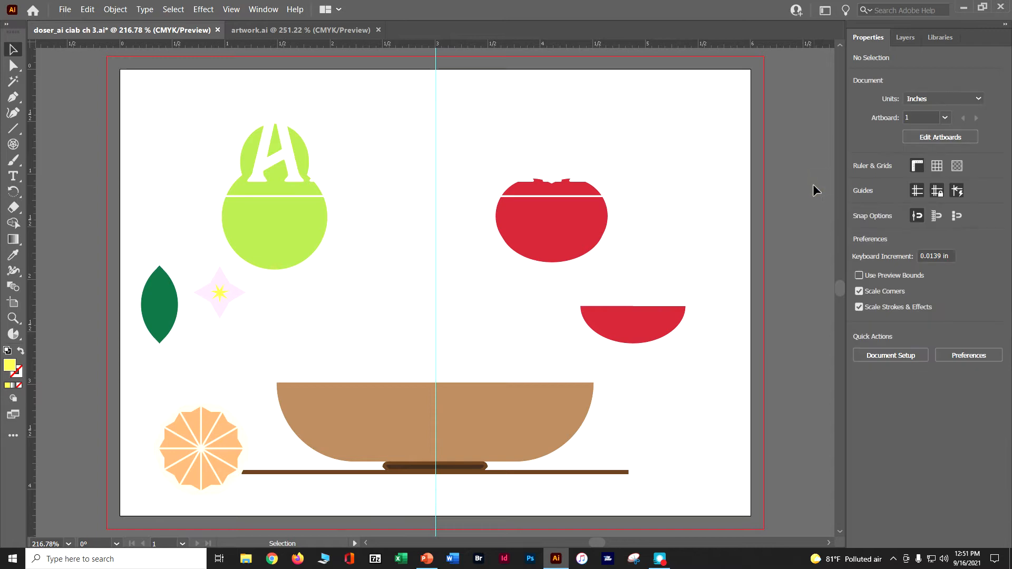
{"action": "key", "text": "ctrl"}
{"action": "key", "text": "ctrl+s"}
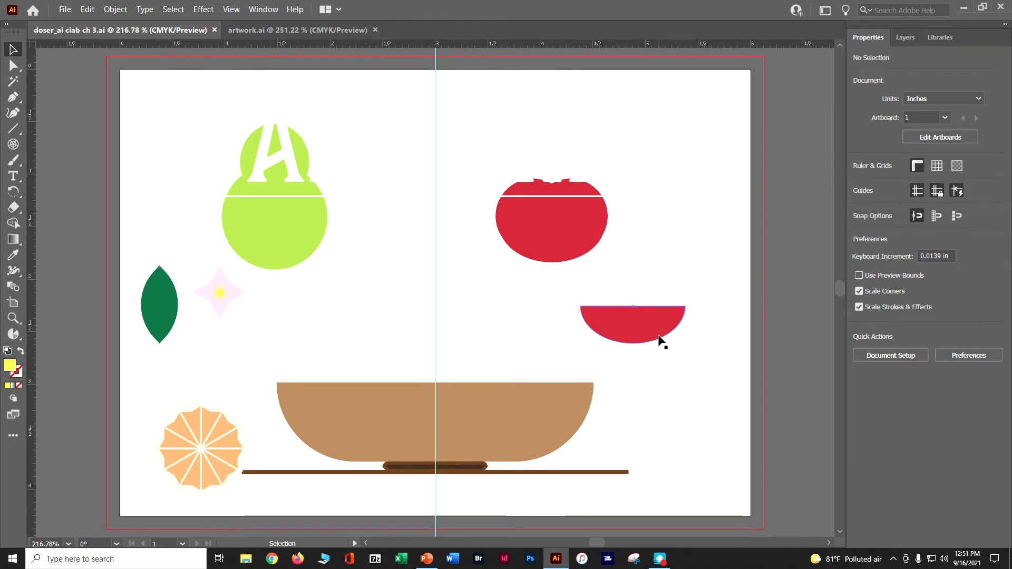
Stretch the red half-ellipse above the bowl downward to a height of about 0.42 in
{"action": "left_click", "coordinate": [632, 307]}
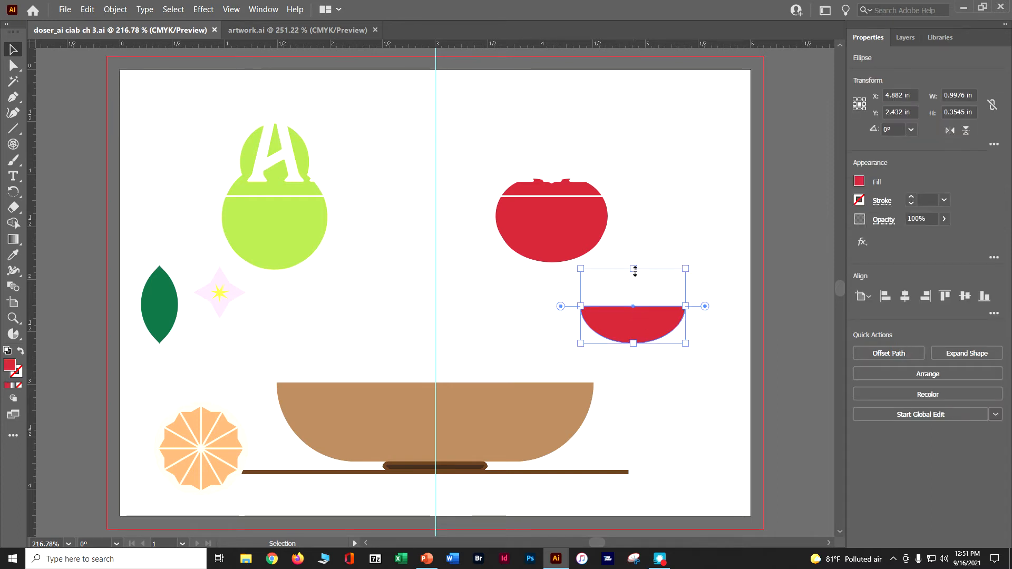
{"action": "left_click_drag", "start_coordinate": [633, 343], "coordinate": [634, 357]}
{"action": "left_click", "coordinate": [712, 355]}
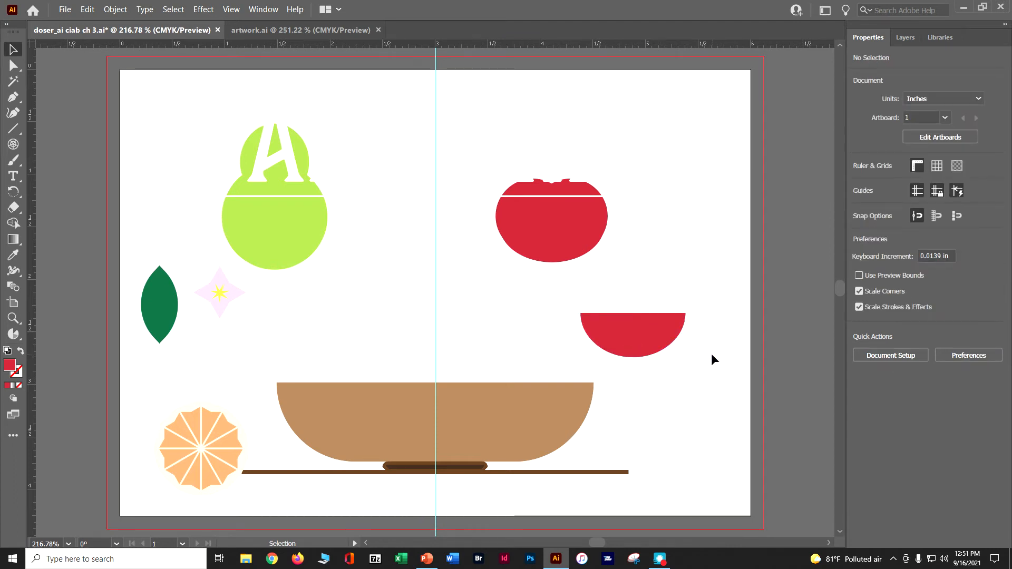
Fill the red half-ellipse with an orange swatch and turn on Draw Inside mode for it
{"action": "left_click", "coordinate": [670, 343]}
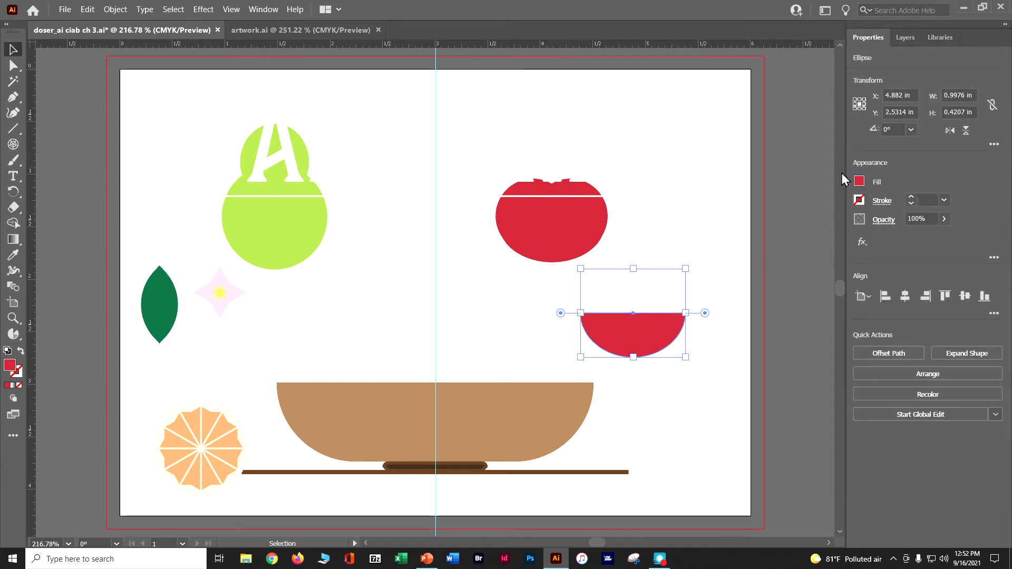
{"action": "left_click", "coordinate": [859, 181]}
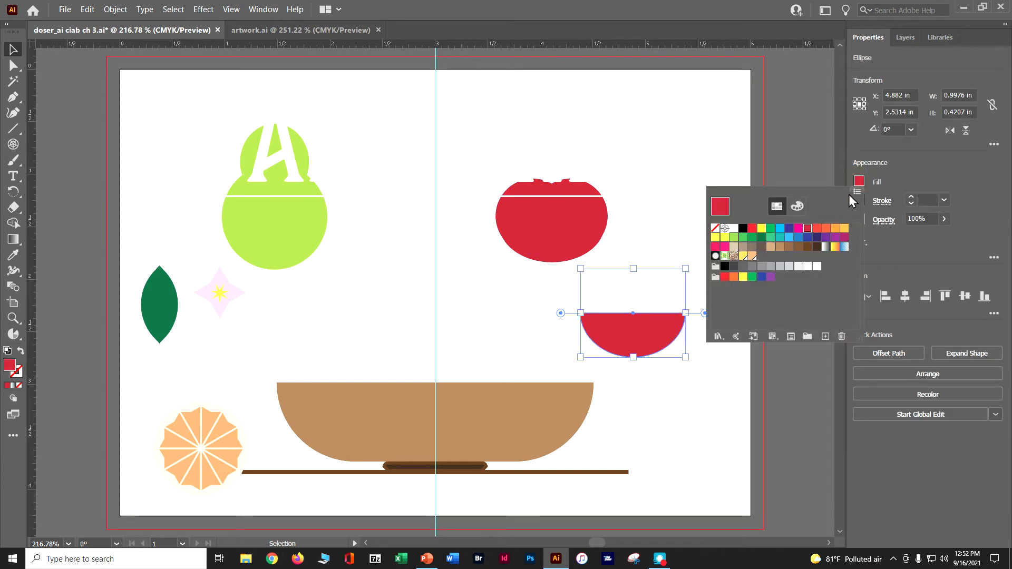
{"action": "left_click", "coordinate": [827, 228]}
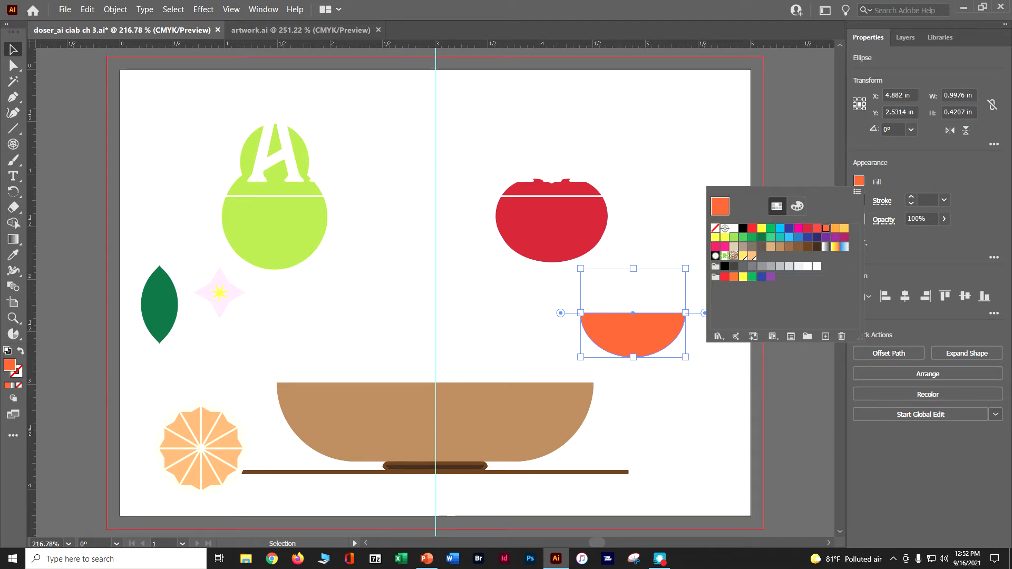
{"action": "key", "text": "Escape"}
{"action": "left_click", "coordinate": [14, 399]}
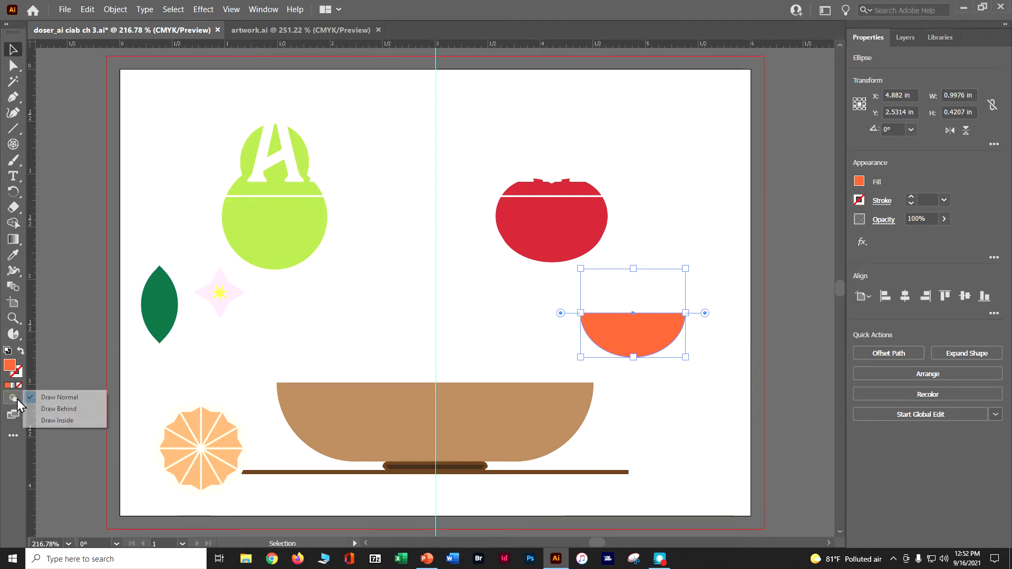
{"action": "left_click", "coordinate": [49, 422]}
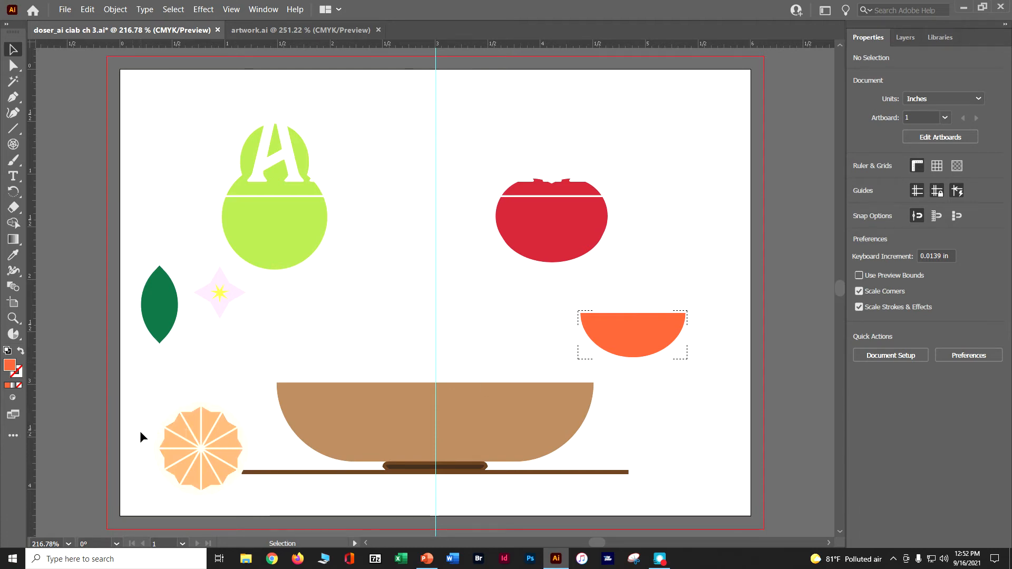
Try placing the orange slice group over the orange half-ellipse, and move it away past the artboard's right edge
{"action": "left_click", "coordinate": [160, 425]}
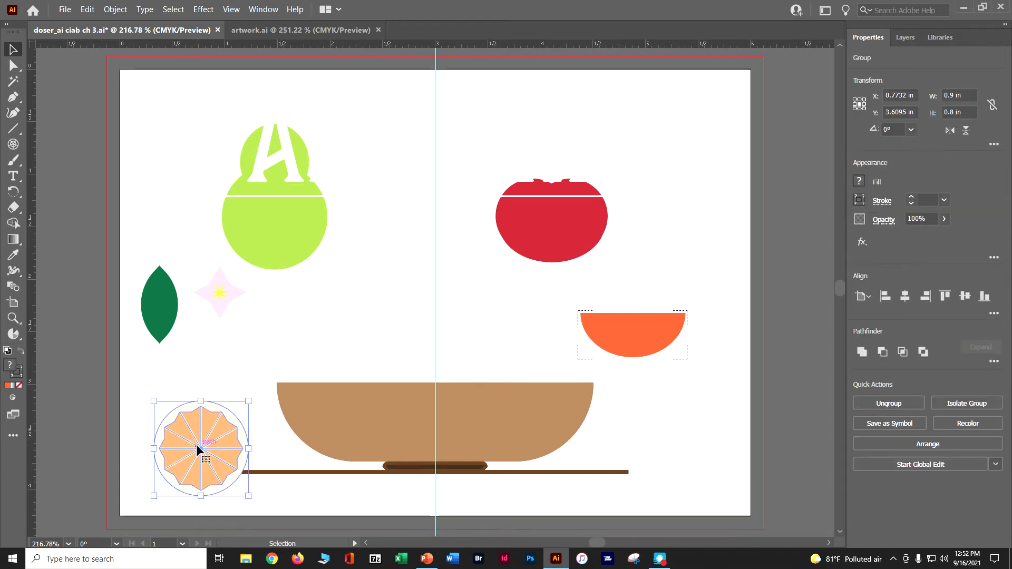
{"action": "left_click_drag", "start_coordinate": [200, 448], "coordinate": [633, 304]}
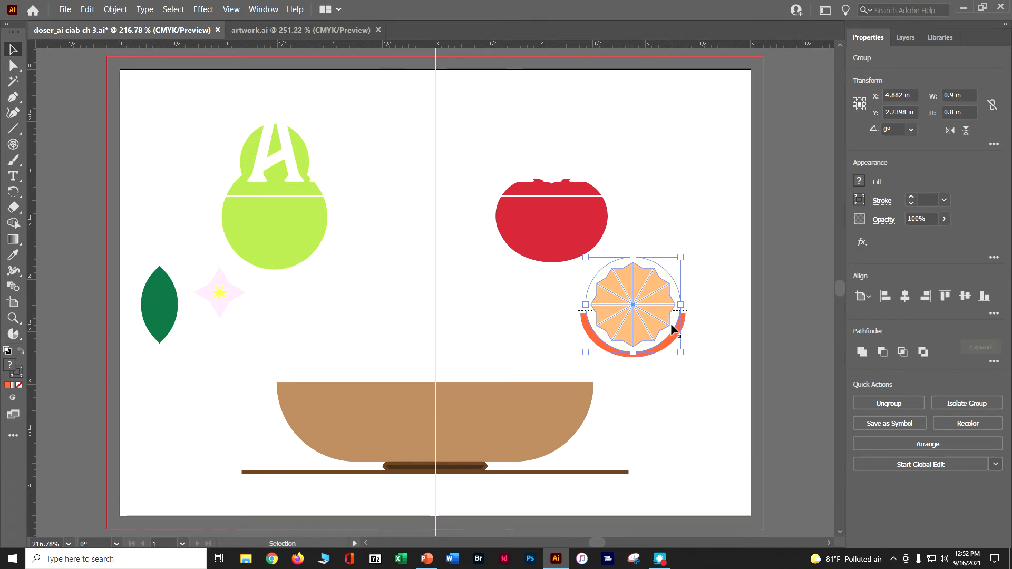
{"action": "left_click_drag", "start_coordinate": [666, 305], "coordinate": [802, 265]}
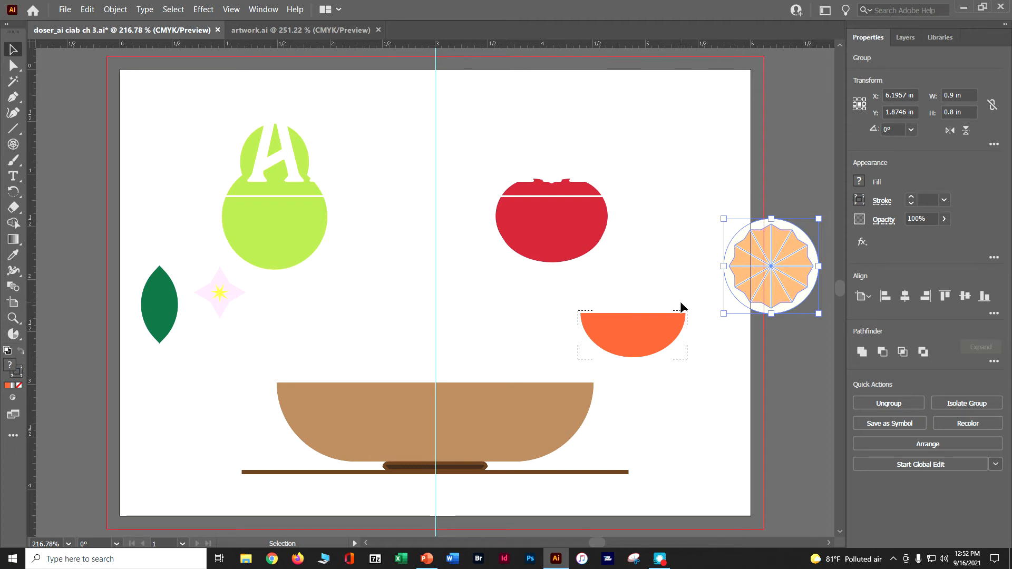
Cut the orange slice group and paste it inside the orange half-ellipse
{"action": "left_click", "coordinate": [88, 10]}
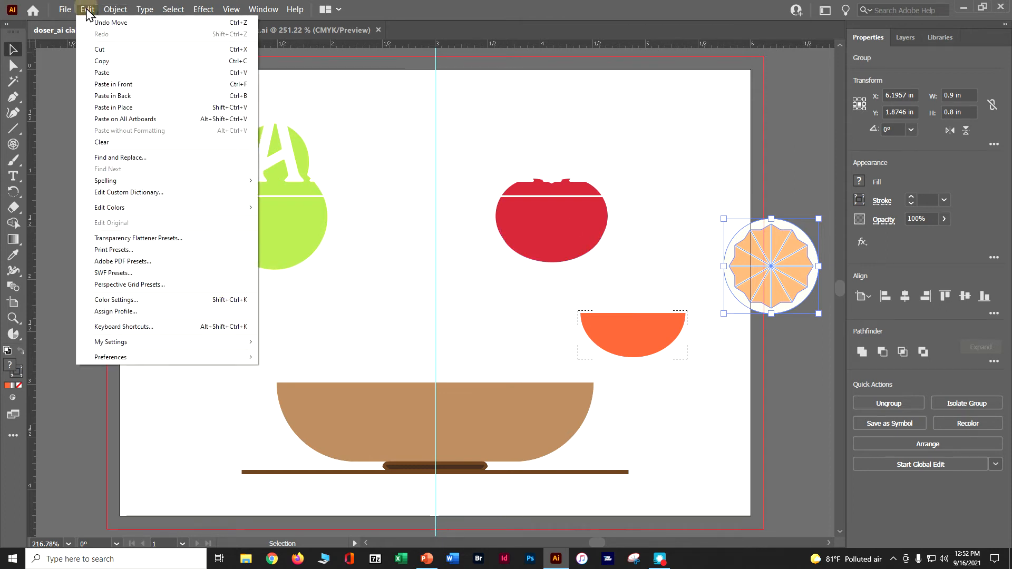
{"action": "left_click", "coordinate": [105, 50]}
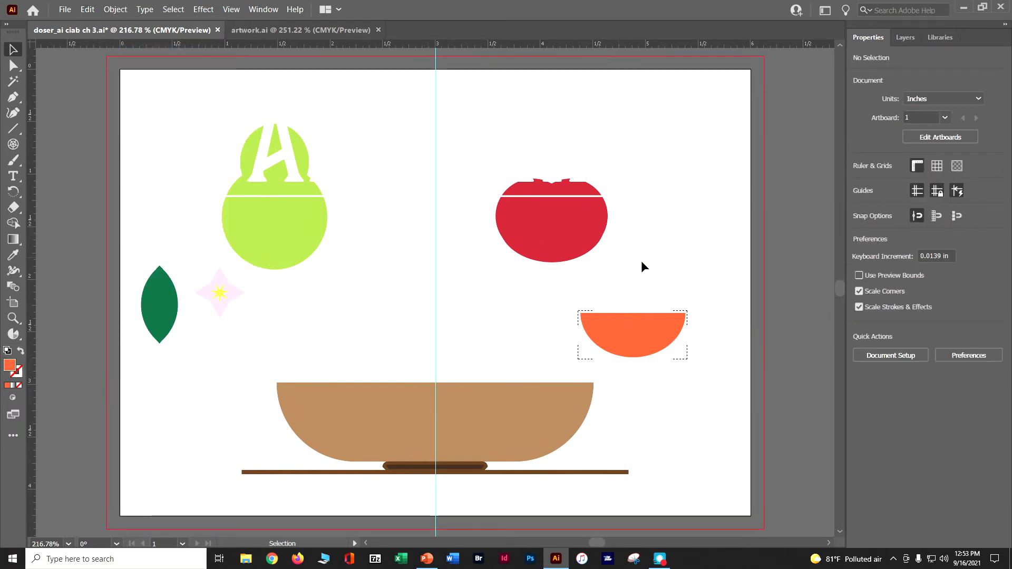
{"action": "left_click", "coordinate": [603, 314]}
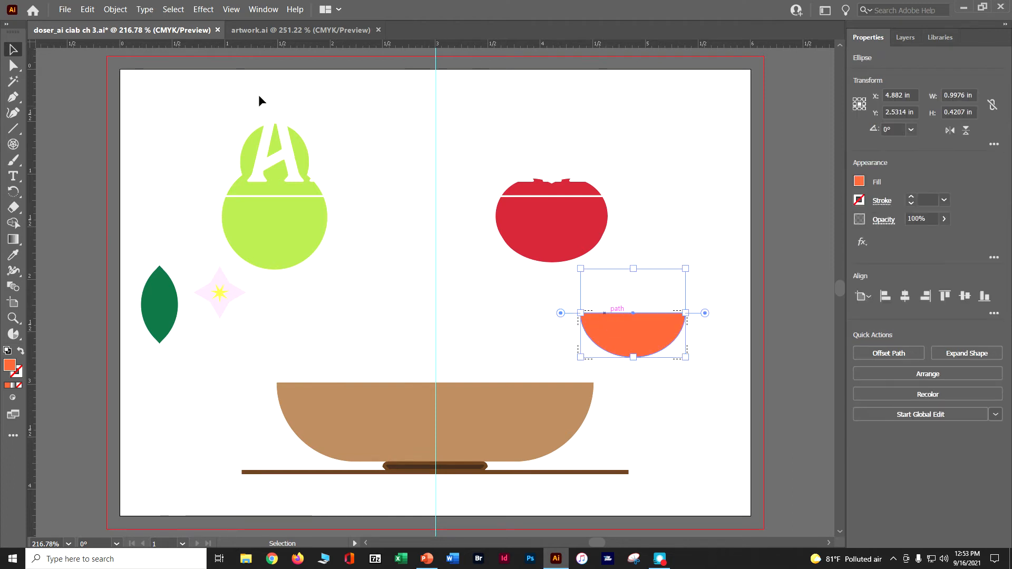
{"action": "left_click", "coordinate": [87, 12]}
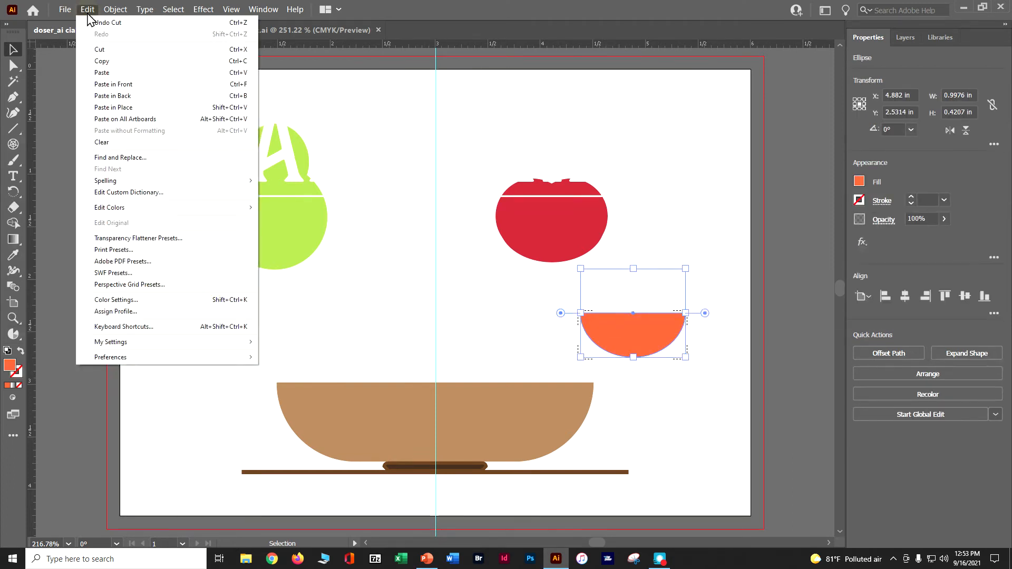
{"action": "left_click", "coordinate": [98, 73]}
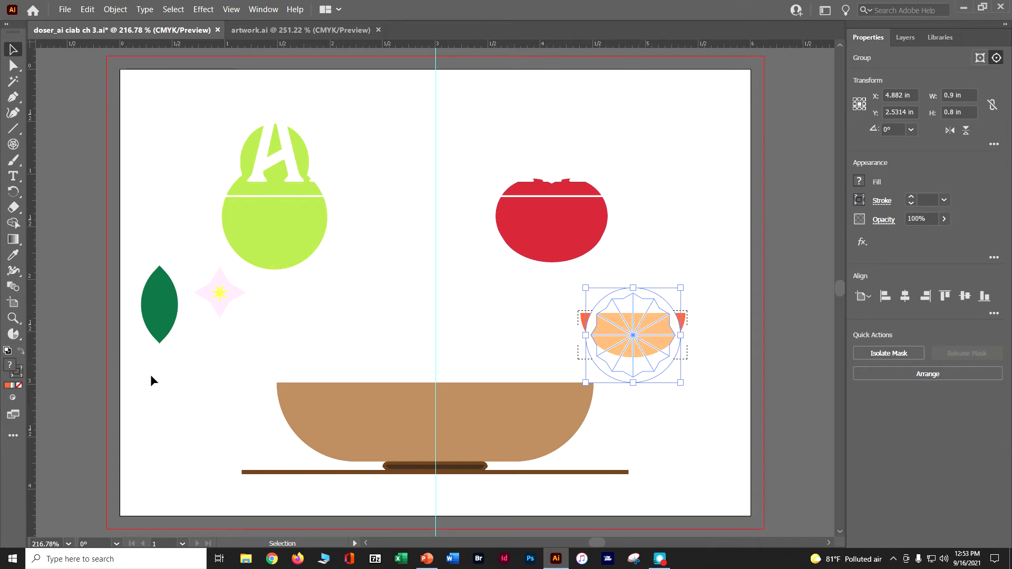
Return to Draw Normal mode and deselect the masked orange slice
{"action": "left_click", "coordinate": [14, 399]}
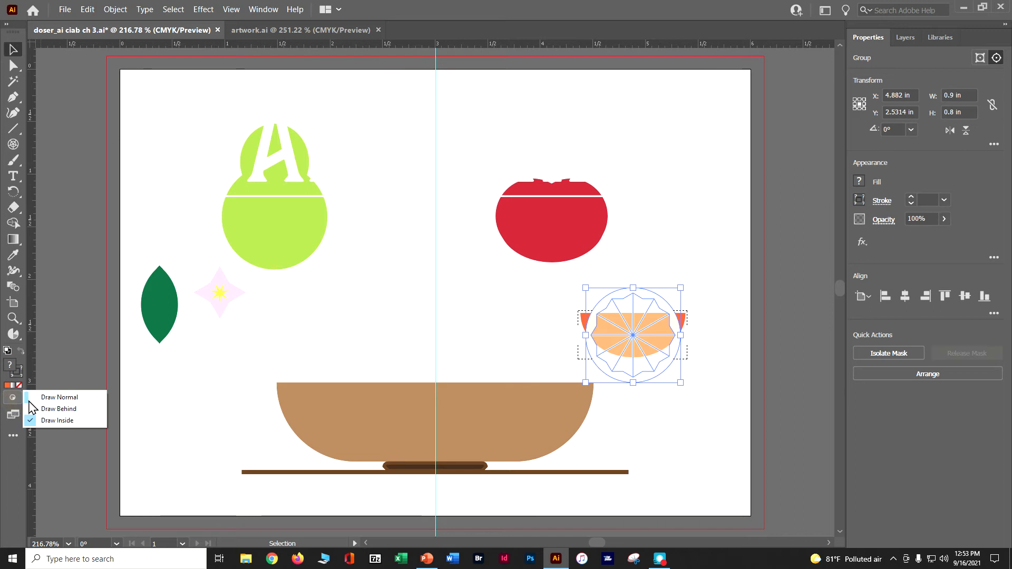
{"action": "left_click", "coordinate": [34, 396]}
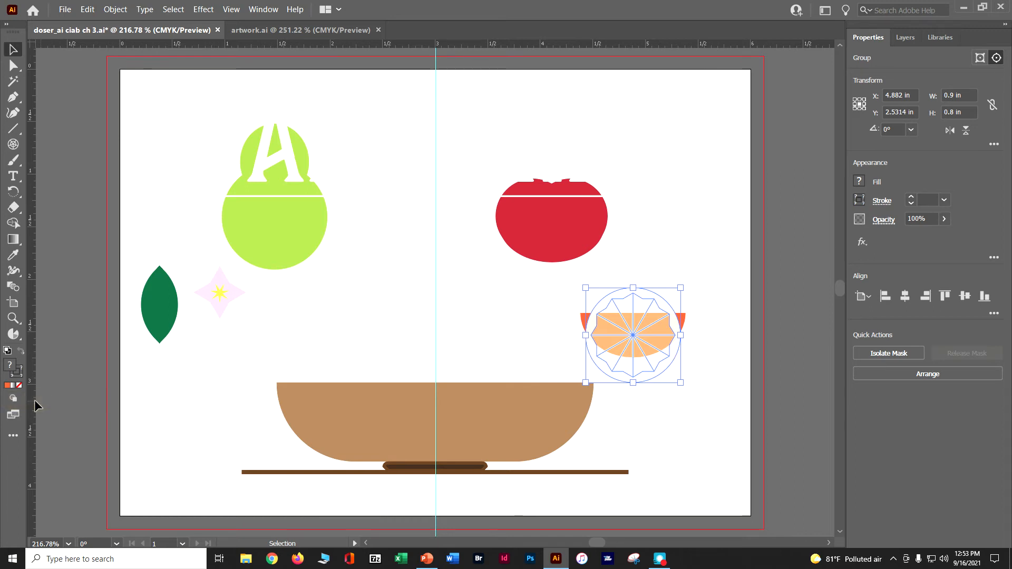
{"action": "left_click", "coordinate": [811, 367]}
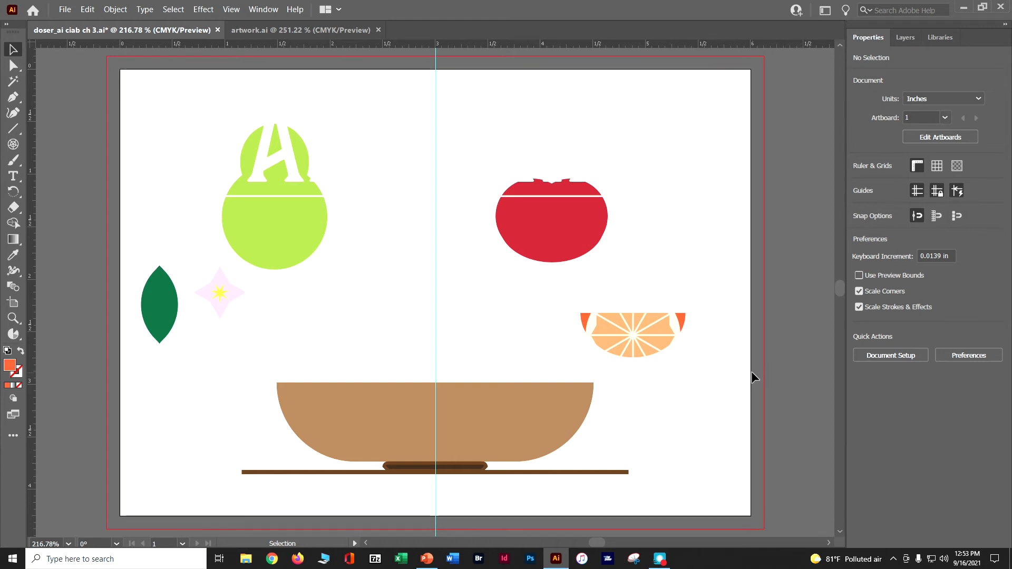
Isolate the orange slice's mask, shift the slice group up so its lower half fits the half-ellipse, exit isolation and save the document
{"action": "left_click", "coordinate": [655, 357]}
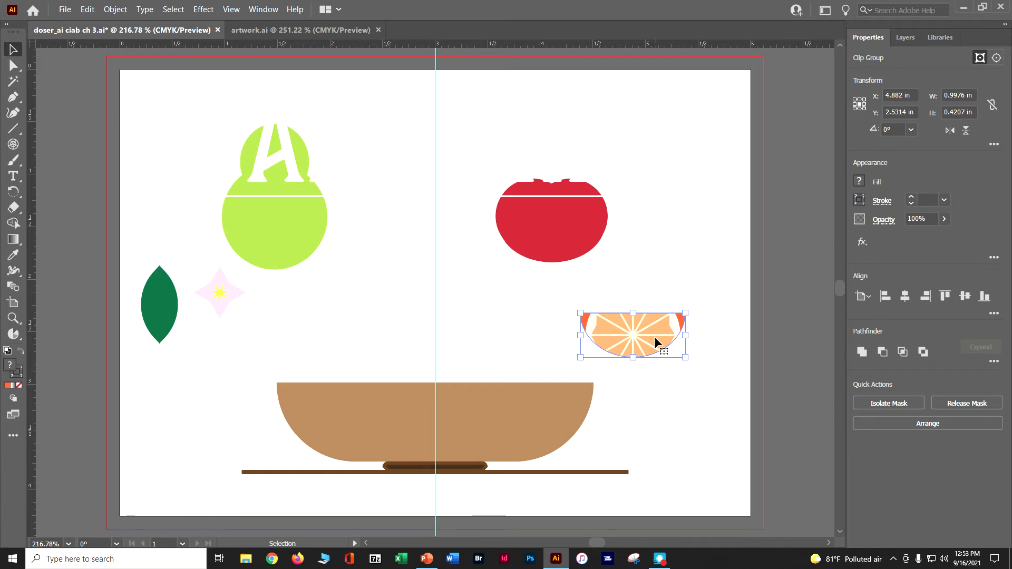
{"action": "left_click", "coordinate": [897, 406]}
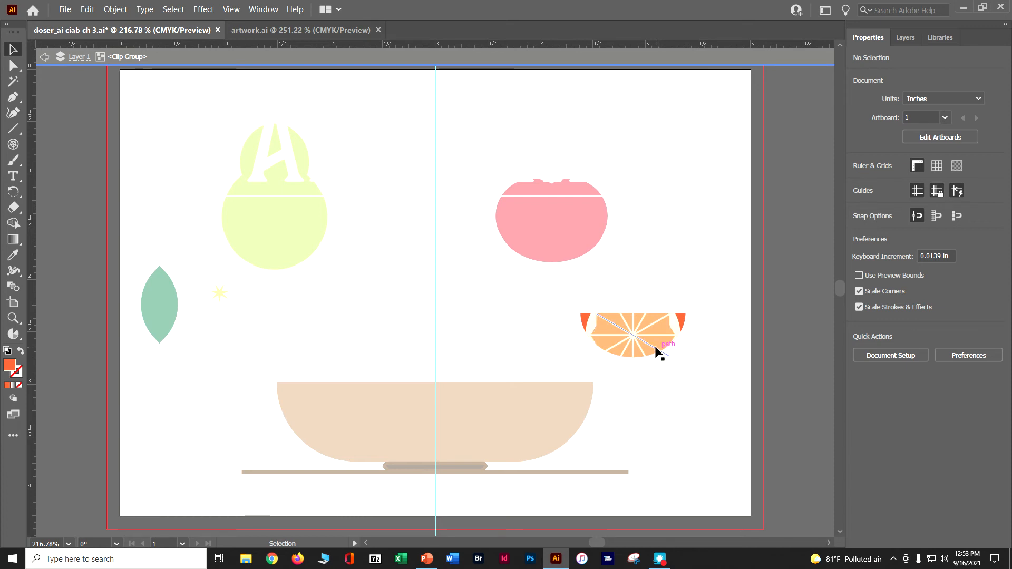
{"action": "left_click_drag", "start_coordinate": [650, 339], "coordinate": [648, 311]}
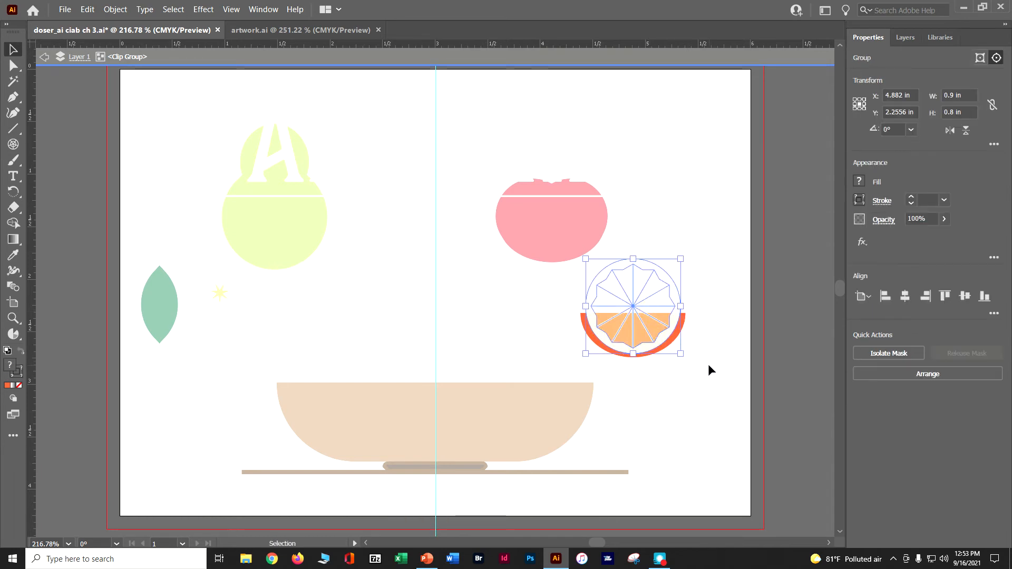
{"action": "key", "text": "Escape"}
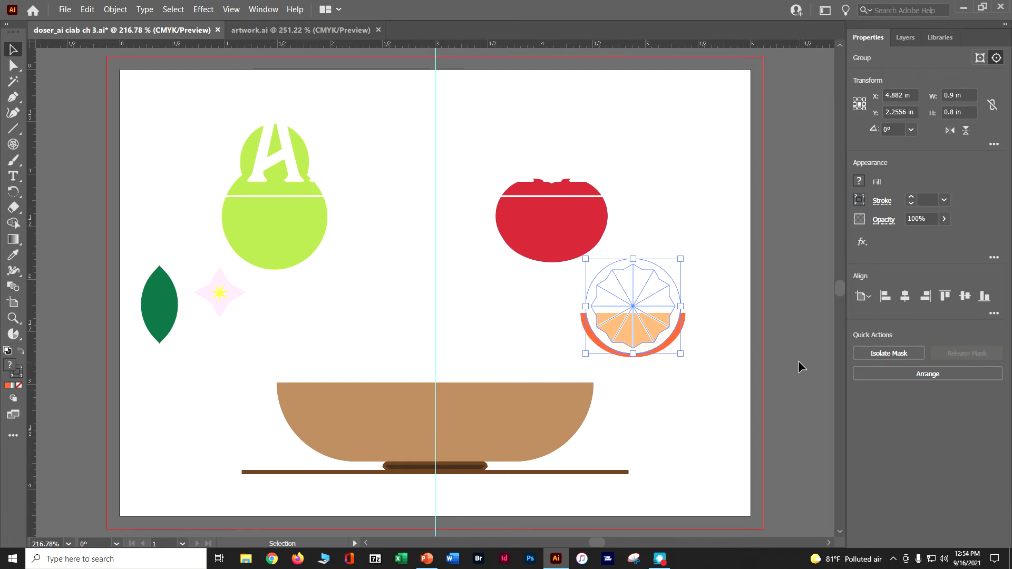
{"action": "left_click", "coordinate": [798, 361]}
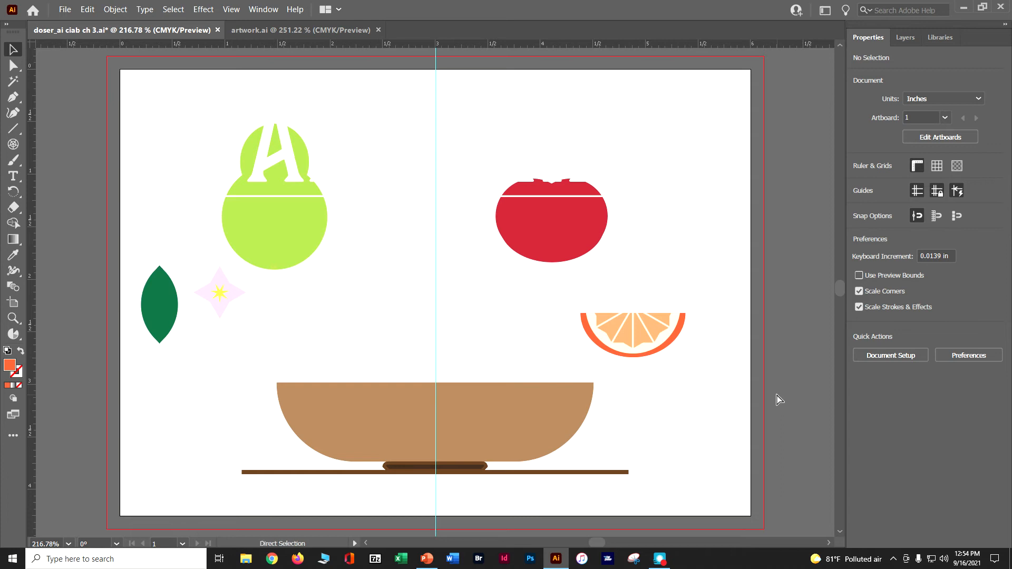
{"action": "key", "text": "ctrl+s"}
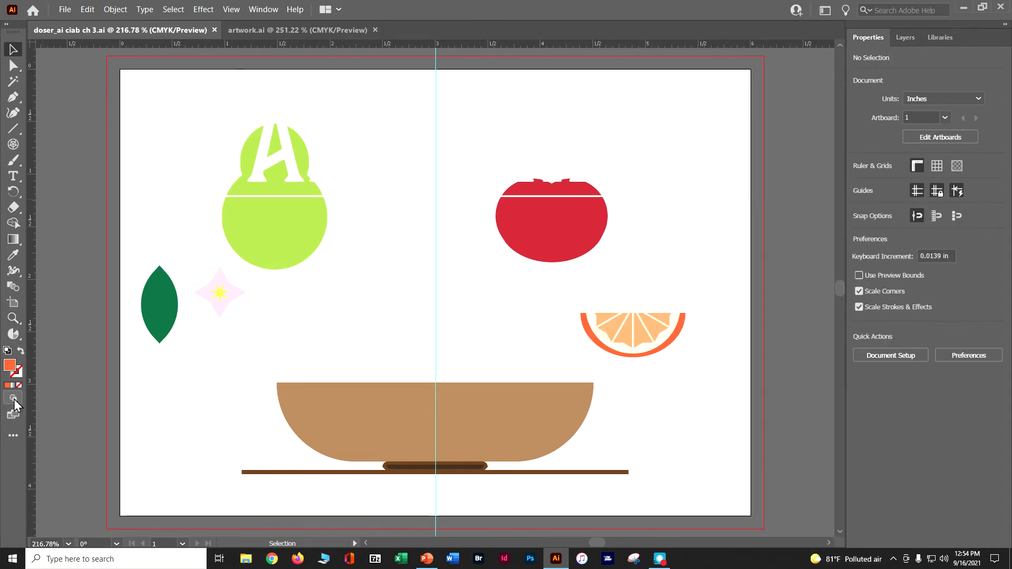
Switch to Draw Behind mode and draw a 6.25 by 4.5 in rectangle behind the artwork, from bleed corner to bleed corner
{"action": "left_click", "coordinate": [13, 398]}
{"action": "left_click", "coordinate": [42, 410]}
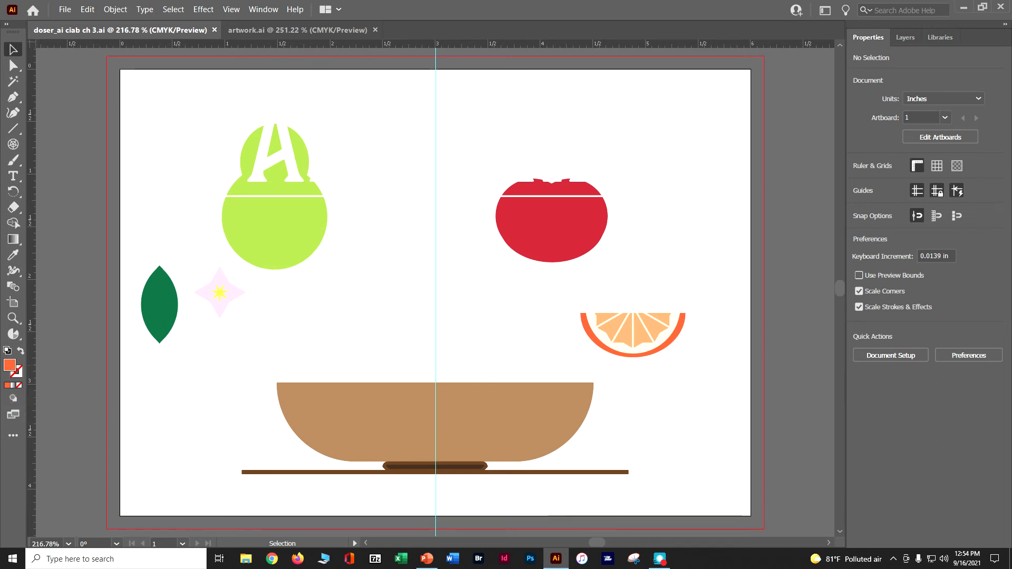
{"action": "left_click", "coordinate": [15, 129]}
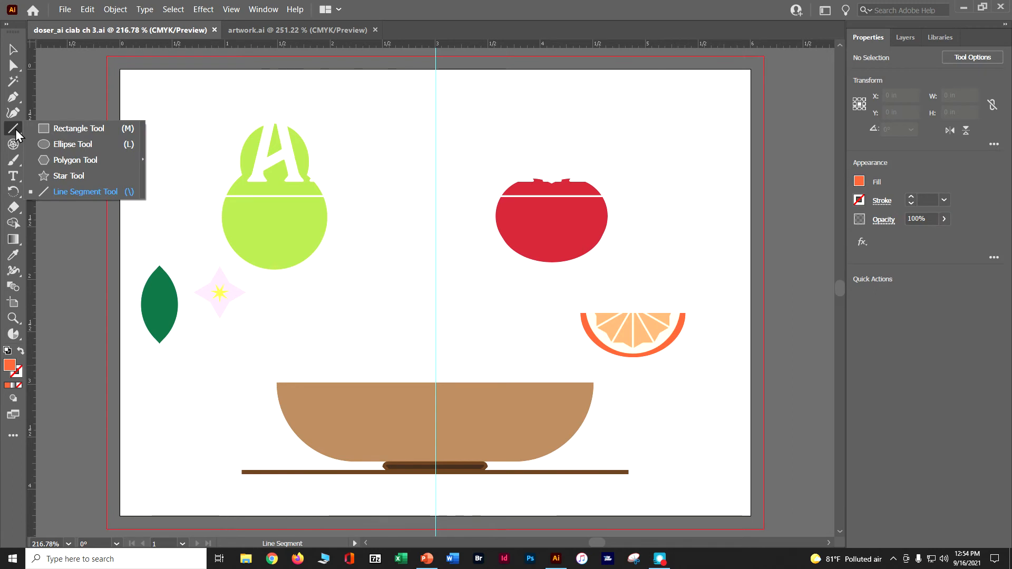
{"action": "left_click", "coordinate": [56, 131]}
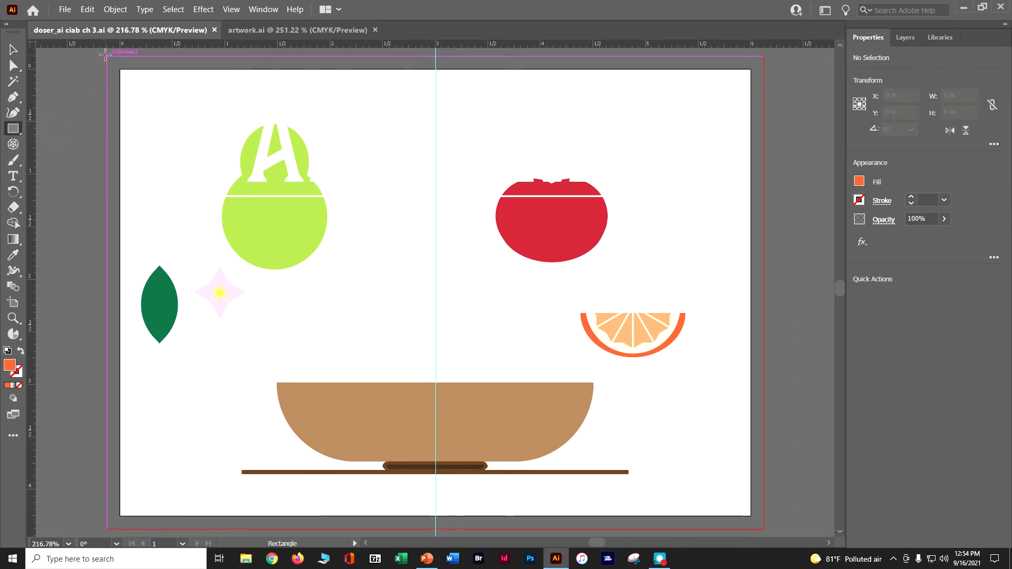
{"action": "left_click_drag", "start_coordinate": [106, 55], "coordinate": [765, 530]}
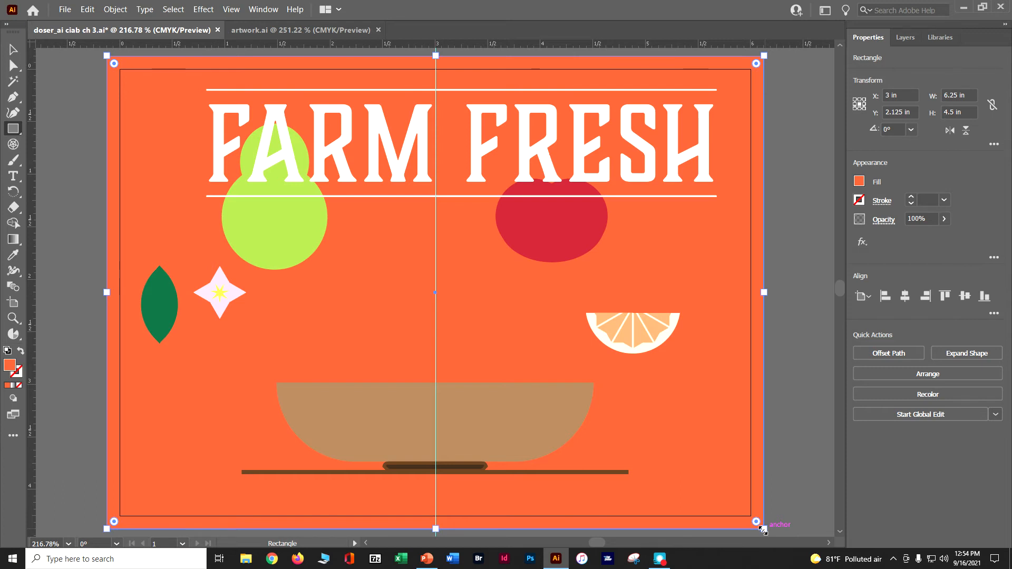
Fill the background rectangle with the beige swatch C=25 M=25 Y=40 K=0 and reduce its yellow to about 32%
{"action": "left_click", "coordinate": [860, 183]}
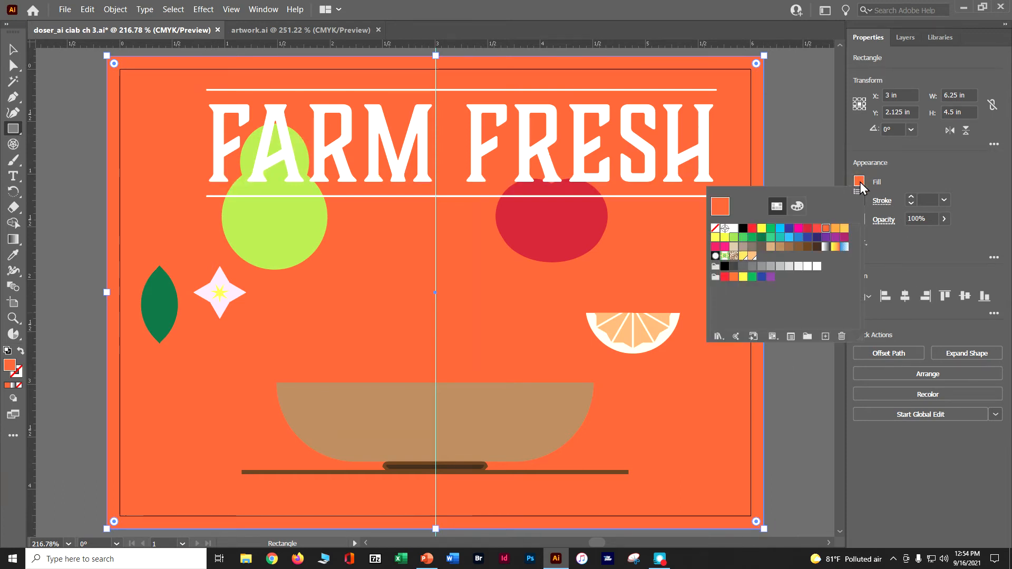
{"action": "left_click", "coordinate": [789, 271]}
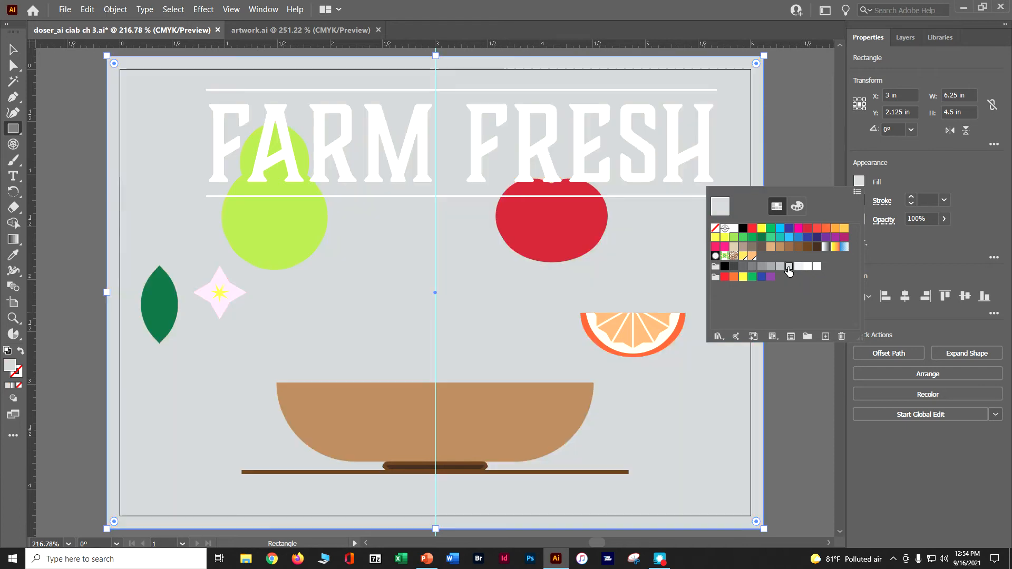
{"action": "left_click", "coordinate": [734, 248]}
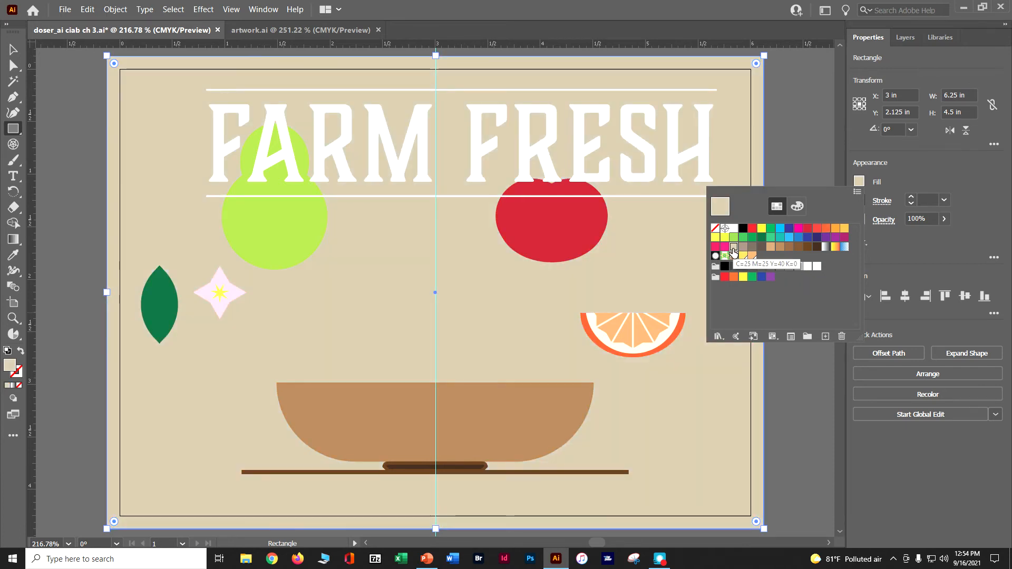
{"action": "left_click", "coordinate": [795, 207]}
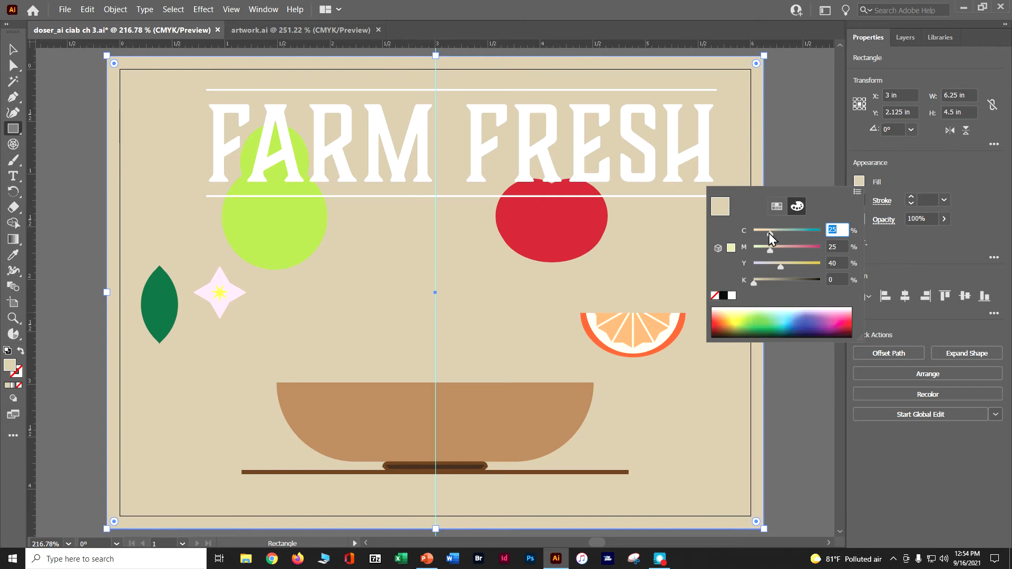
{"action": "left_click_drag", "start_coordinate": [781, 267], "coordinate": [773, 264]}
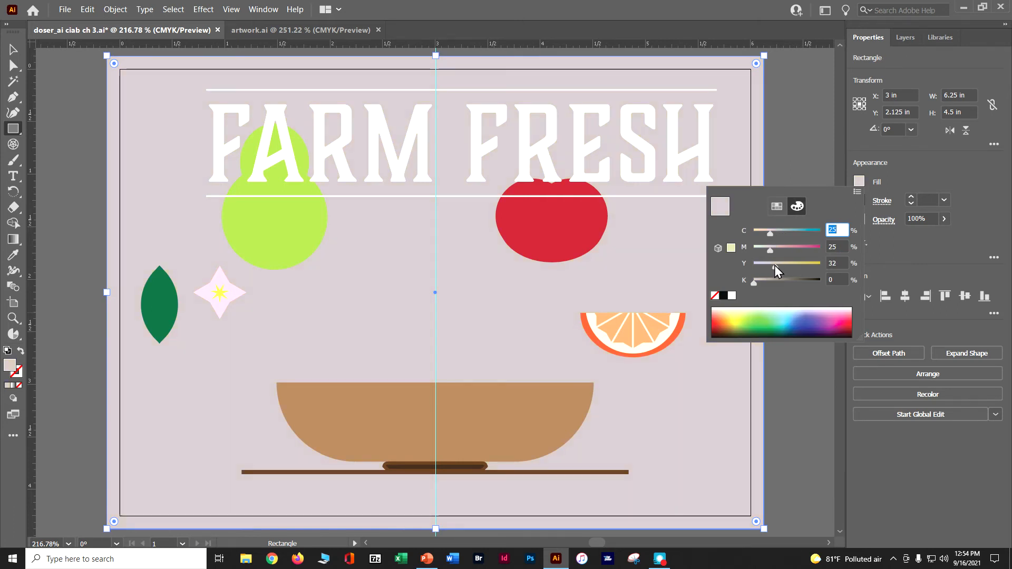
{"action": "left_click", "coordinate": [799, 183]}
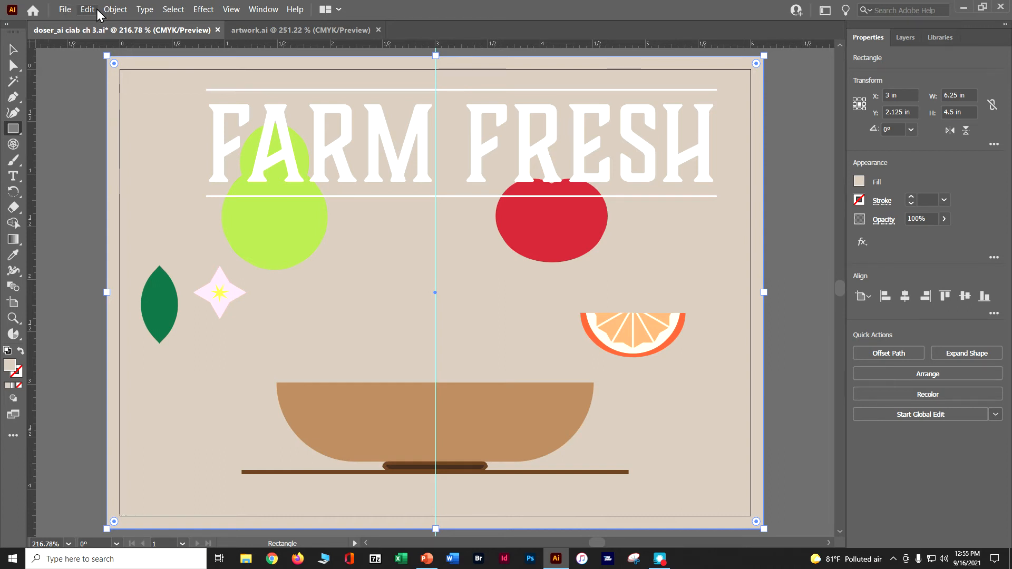
Lock the selected background rectangle
{"action": "left_click", "coordinate": [115, 9]}
{"action": "mouse_move", "coordinate": [128, 86]}
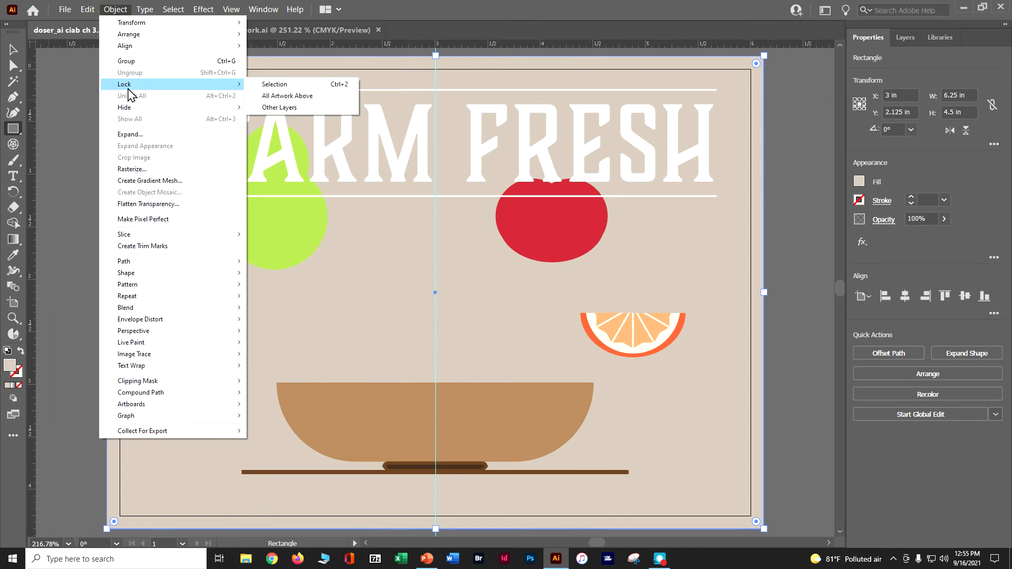
{"action": "left_click", "coordinate": [338, 85]}
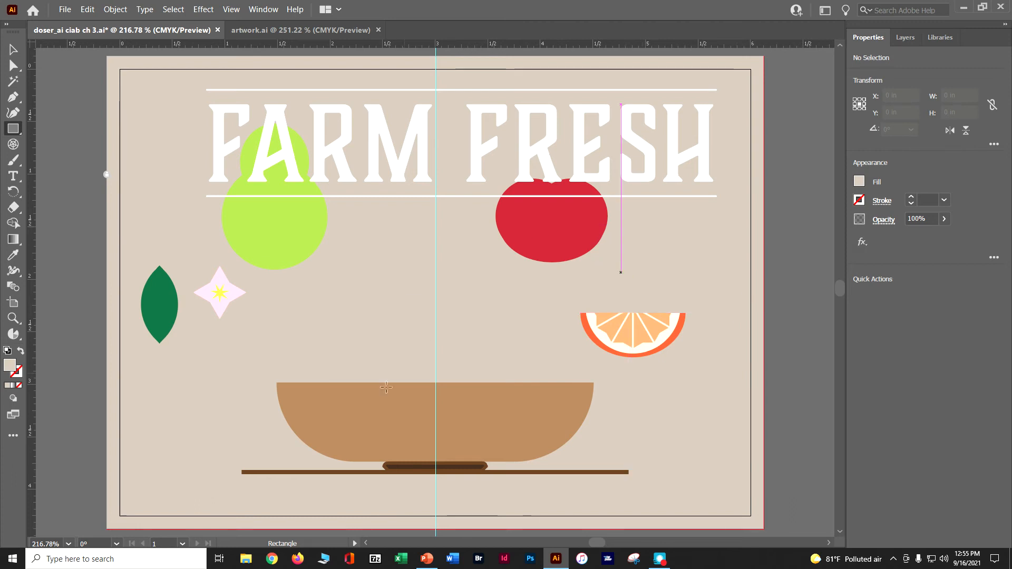
Place the green pear group at the left part of the bowl and a slightly lower copy of it at the right part
{"action": "left_click", "coordinate": [13, 50]}
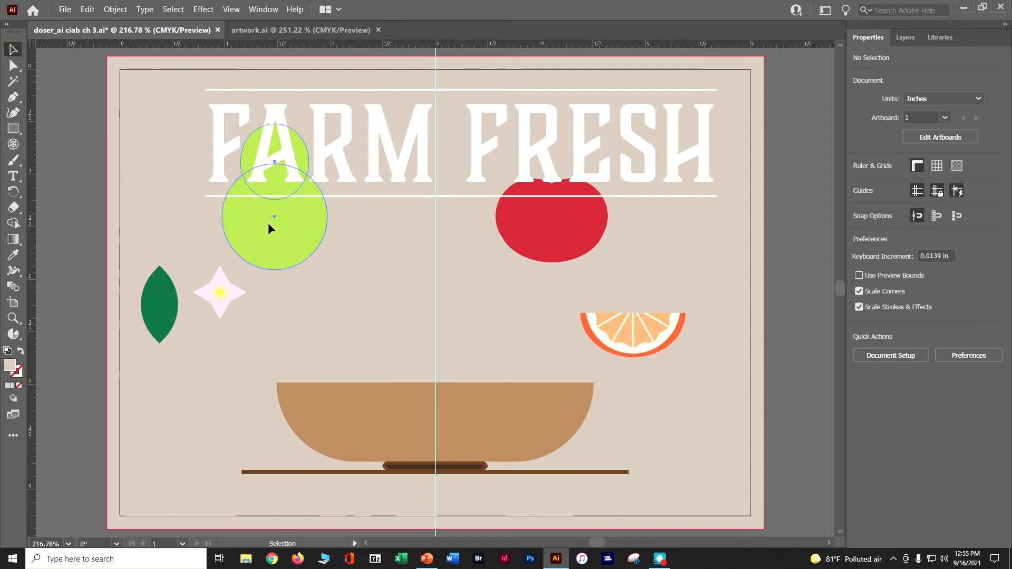
{"action": "left_click_drag", "start_coordinate": [269, 225], "coordinate": [351, 371]}
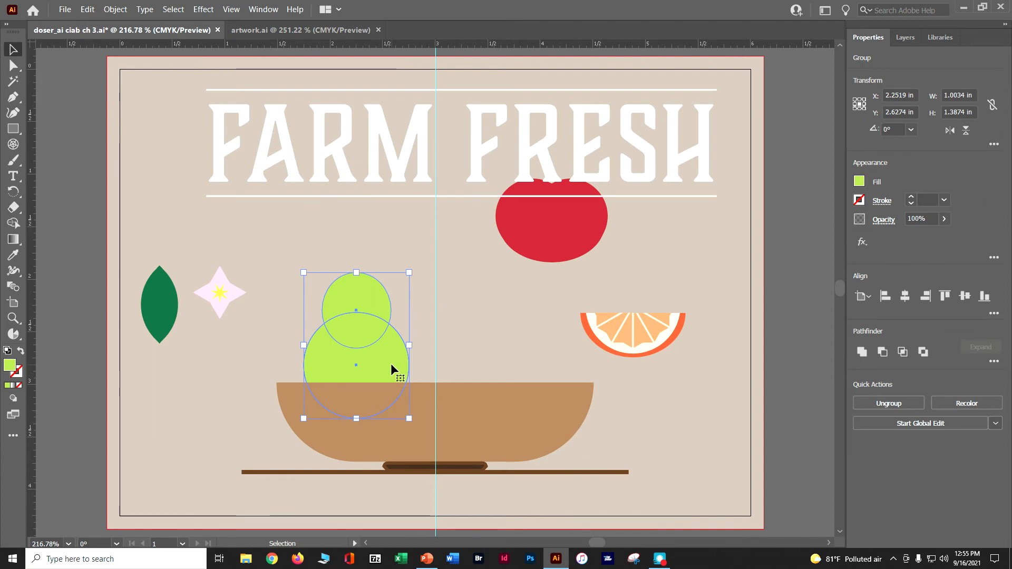
{"action": "left_click_drag", "start_coordinate": [395, 367], "coordinate": [565, 402]}
Move the red apple group down beside the bowl's right edge, resting on the table line, and bring it to the front
{"action": "left_click", "coordinate": [566, 241]}
{"action": "left_click_drag", "start_coordinate": [566, 239], "coordinate": [614, 448]}
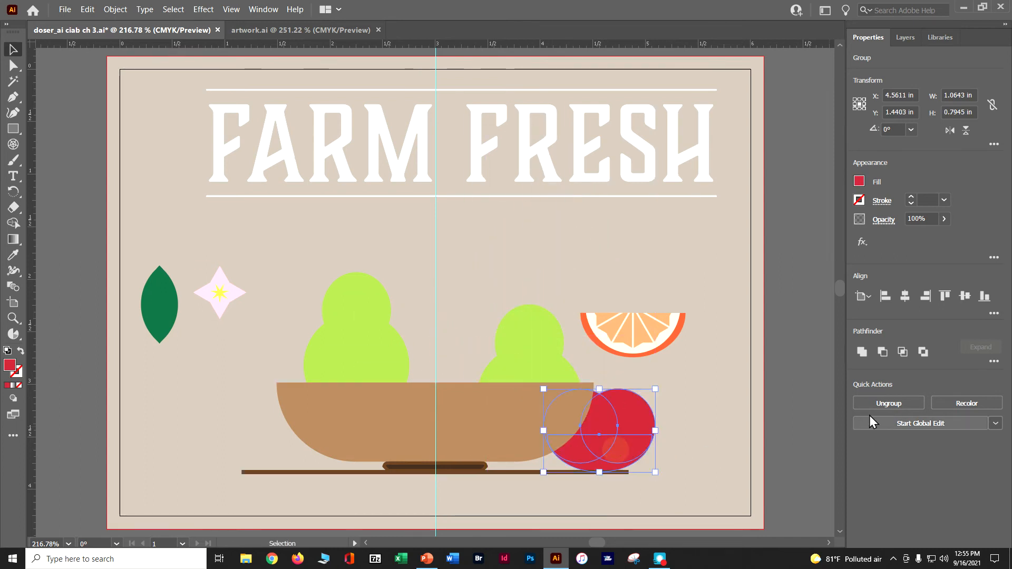
{"action": "right_click", "coordinate": [635, 429]}
{"action": "mouse_move", "coordinate": [648, 388]}
{"action": "mouse_move", "coordinate": [685, 375]}
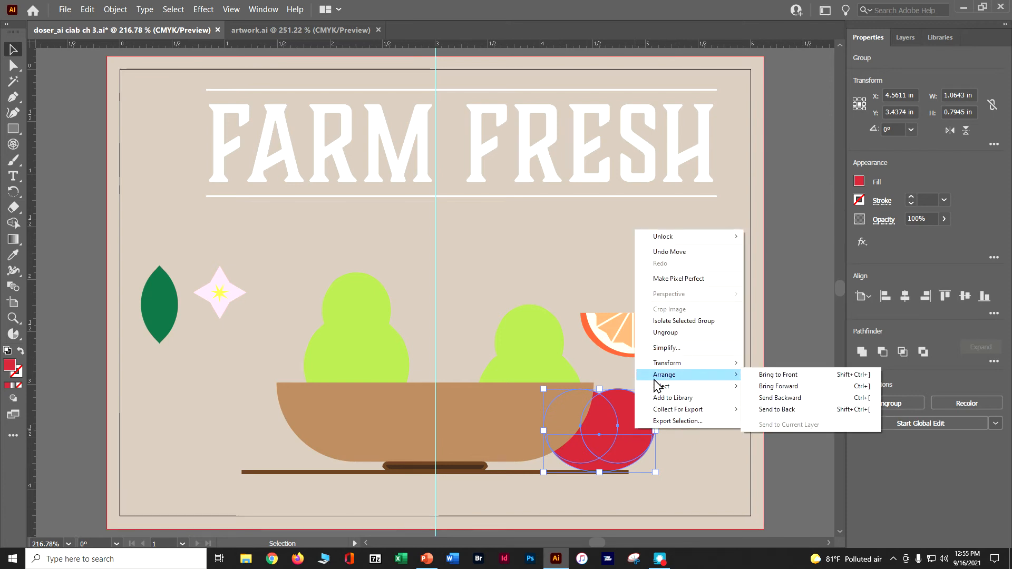
{"action": "left_click", "coordinate": [759, 375]}
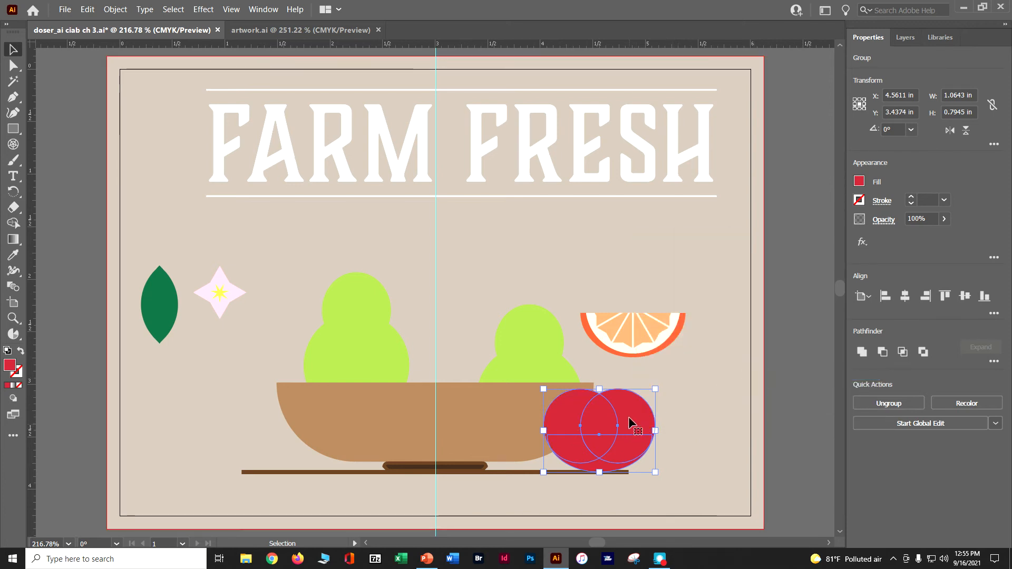
Move the masked orange slice onto the table line so it overlaps the red apple, and bring it to the front
{"action": "left_click", "coordinate": [631, 351]}
{"action": "left_click_drag", "start_coordinate": [654, 347], "coordinate": [552, 463]}
{"action": "right_click", "coordinate": [553, 463]}
{"action": "mouse_move", "coordinate": [637, 409]}
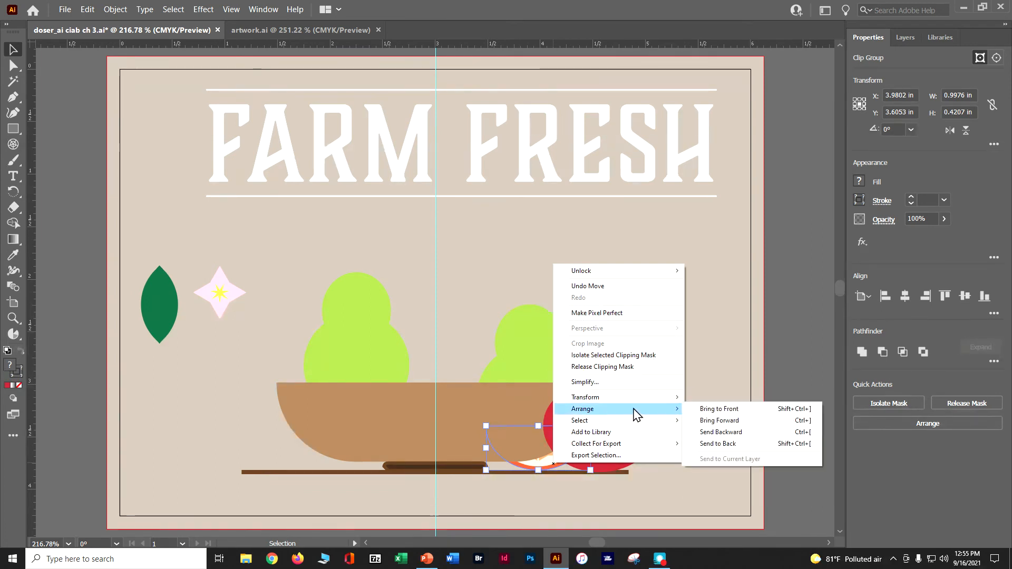
{"action": "left_click", "coordinate": [701, 409]}
Place a copy of the red apple group at the middle of the bowl's rim, between the two green pears
{"action": "left_click", "coordinate": [639, 421]}
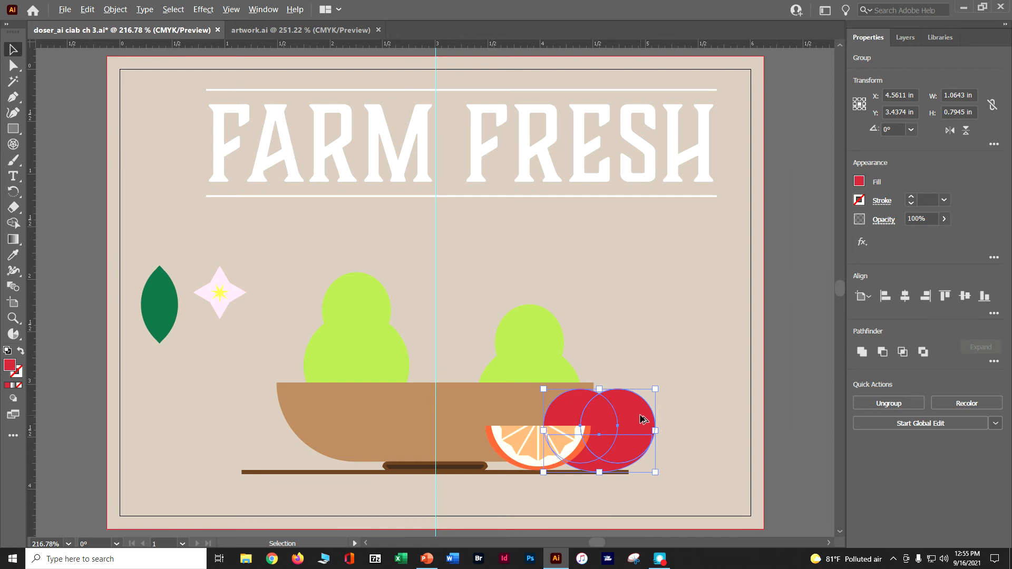
{"action": "left_click_drag", "start_coordinate": [642, 419], "coordinate": [468, 373]}
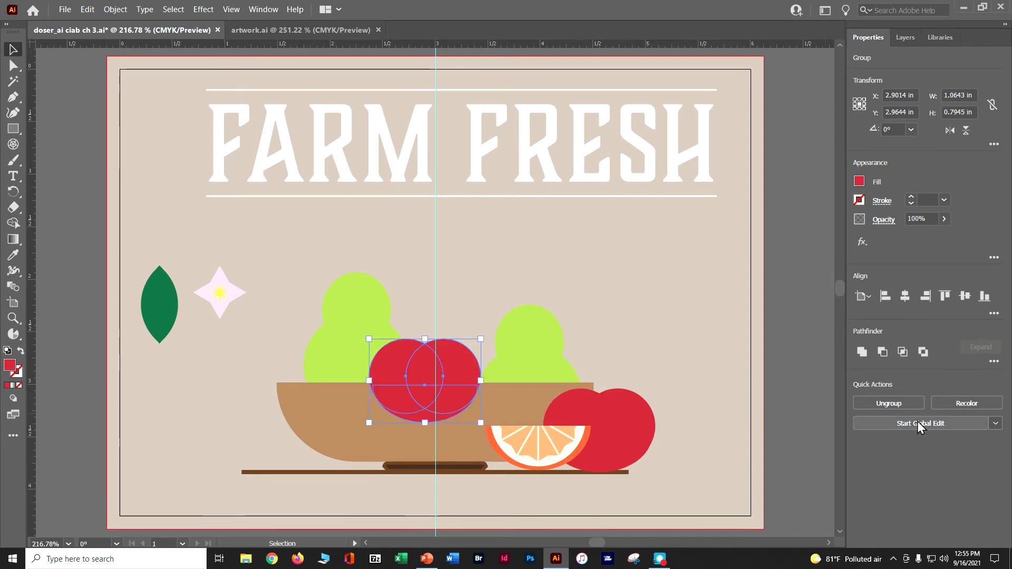
Try to put the copied red apple behind the bowl by sending it backward twice
{"action": "right_click", "coordinate": [470, 369]}
{"action": "mouse_move", "coordinate": [482, 350]}
{"action": "mouse_move", "coordinate": [491, 316]}
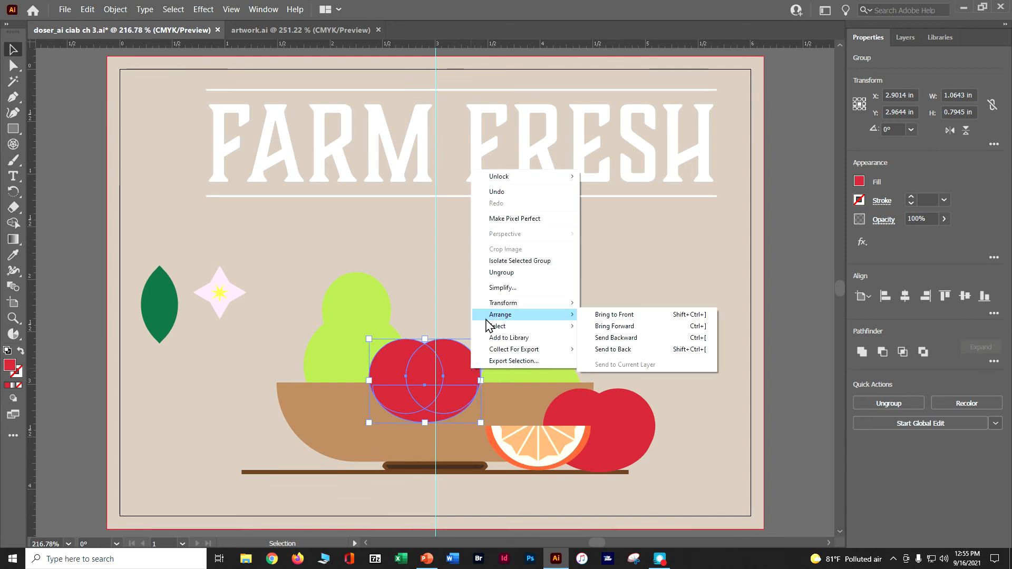
{"action": "left_click", "coordinate": [608, 337]}
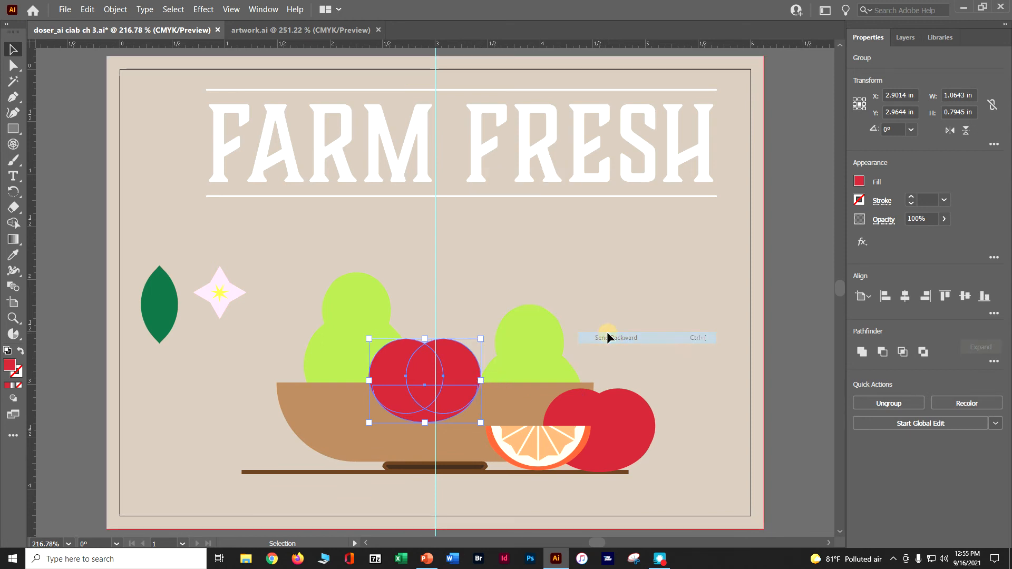
{"action": "right_click", "coordinate": [468, 370]}
{"action": "mouse_move", "coordinate": [497, 314]}
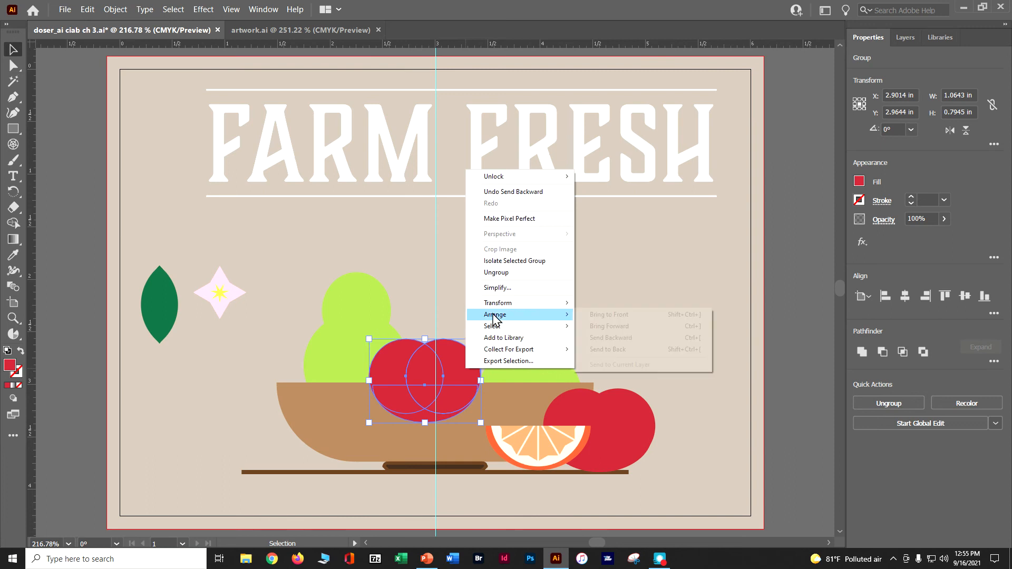
{"action": "left_click", "coordinate": [626, 338]}
Select the red apple copy in the middle of the bowl again and send it to the back
{"action": "left_click", "coordinate": [311, 414]}
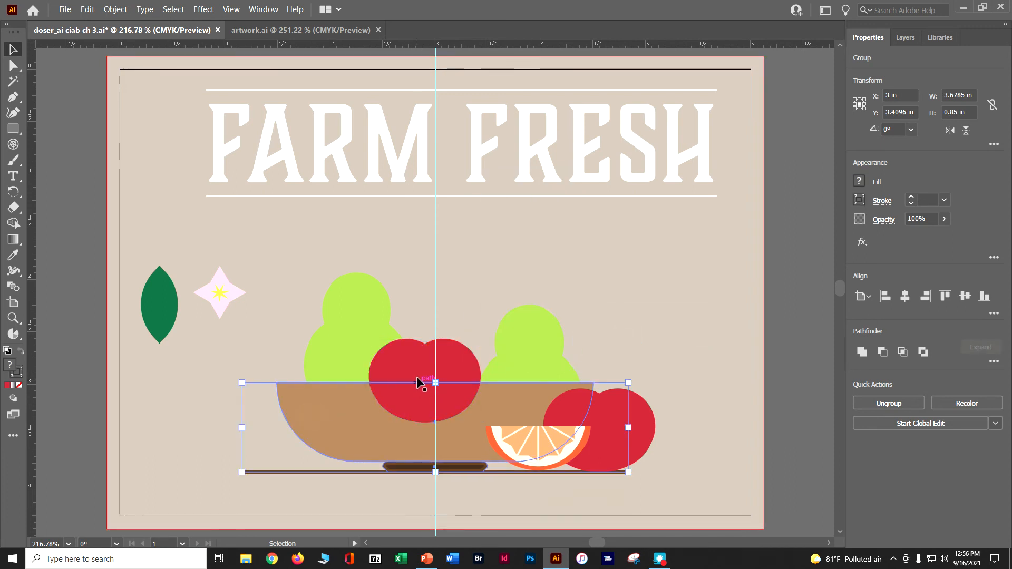
{"action": "left_click", "coordinate": [392, 357]}
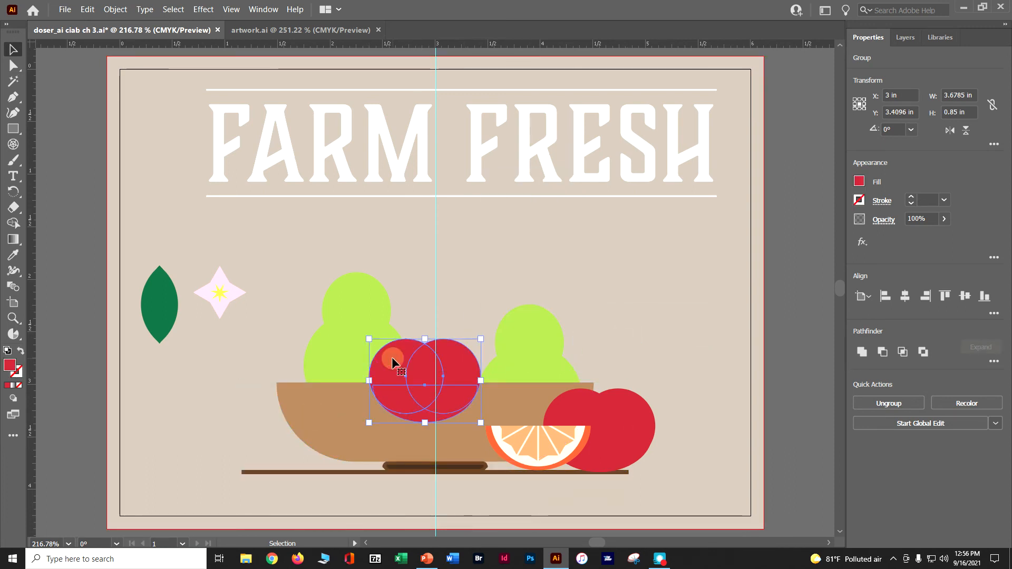
{"action": "right_click", "coordinate": [402, 361]}
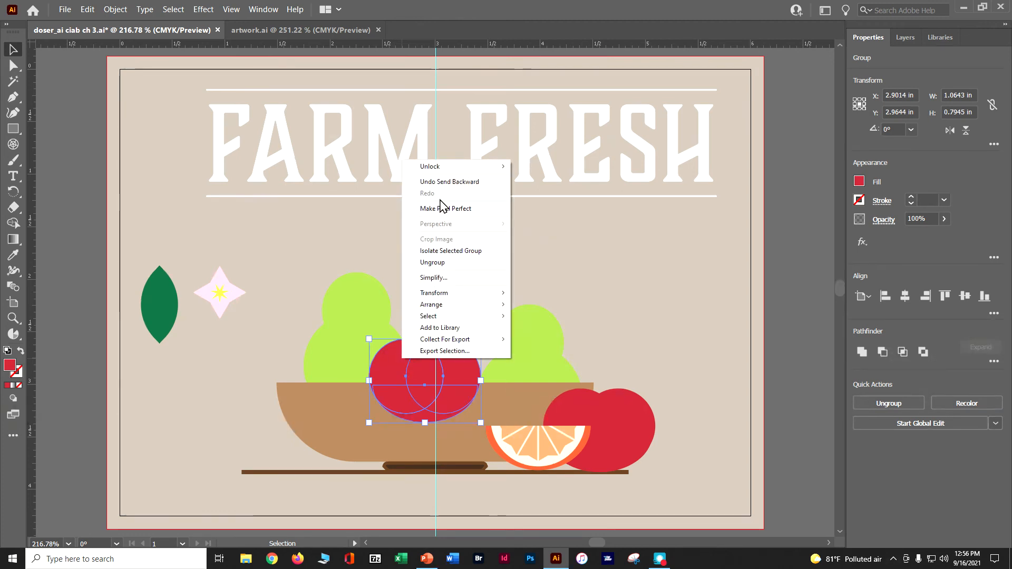
{"action": "mouse_move", "coordinate": [448, 304]}
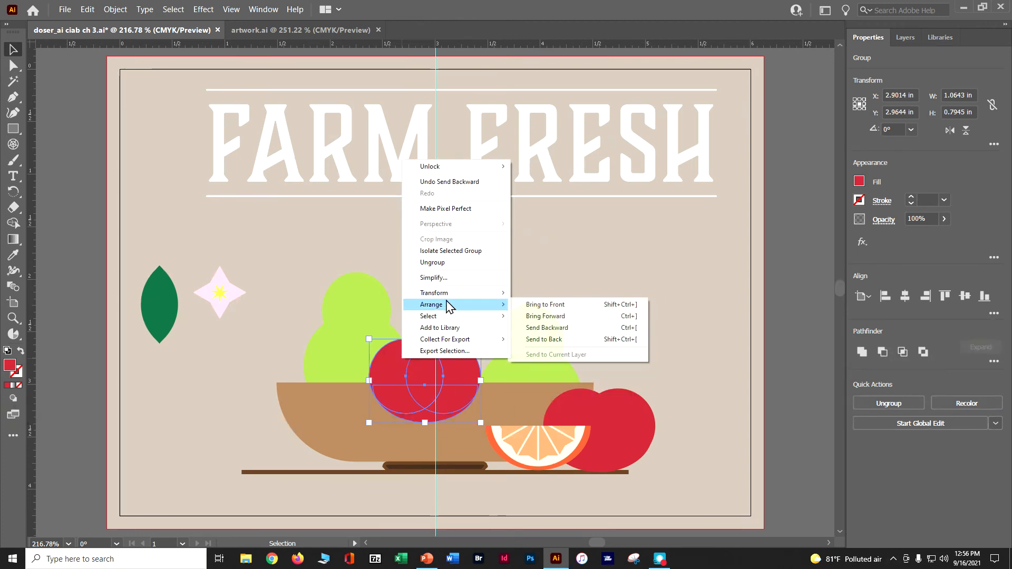
{"action": "left_click", "coordinate": [540, 339]}
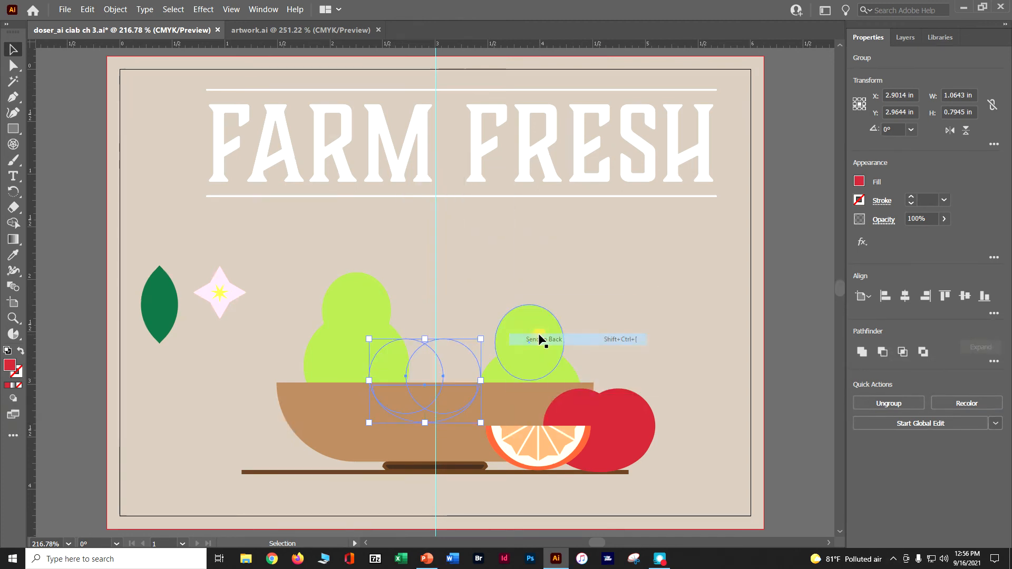
Bring the red apple copy in the middle of the bowl forward one level, above the background
{"action": "right_click", "coordinate": [446, 352]}
{"action": "mouse_move", "coordinate": [464, 300]}
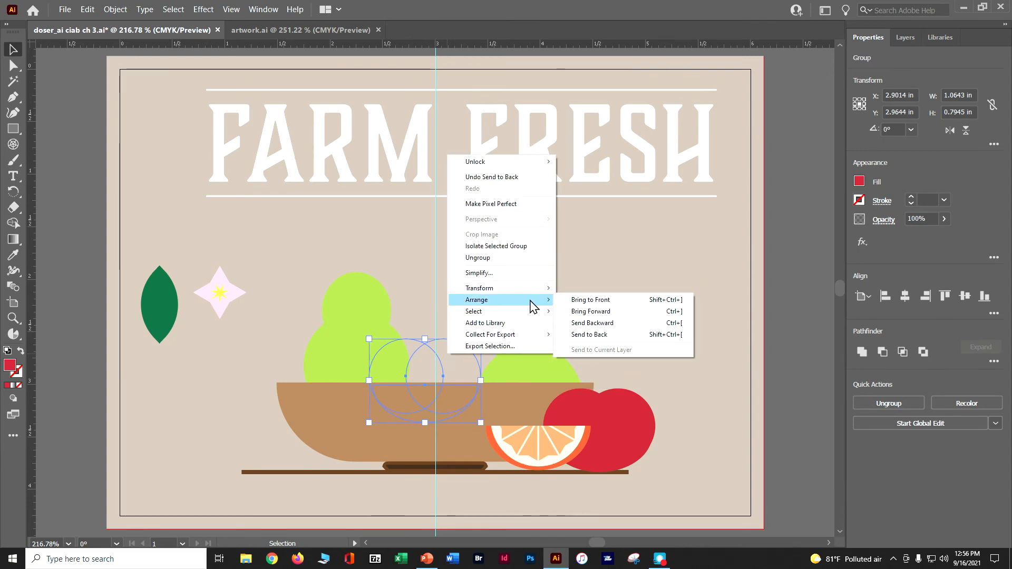
{"action": "left_click", "coordinate": [574, 310]}
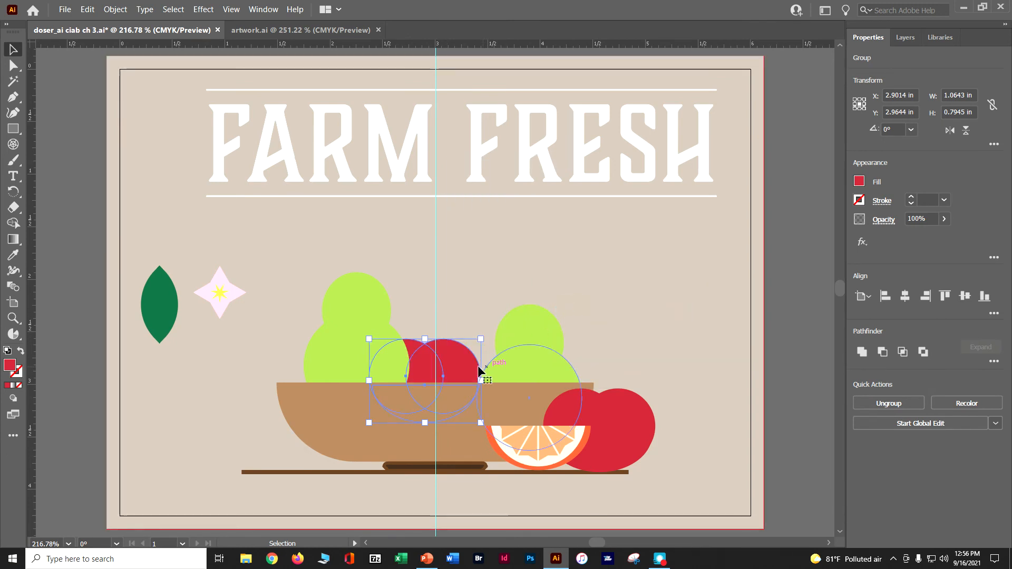
{"action": "left_click", "coordinate": [653, 347]}
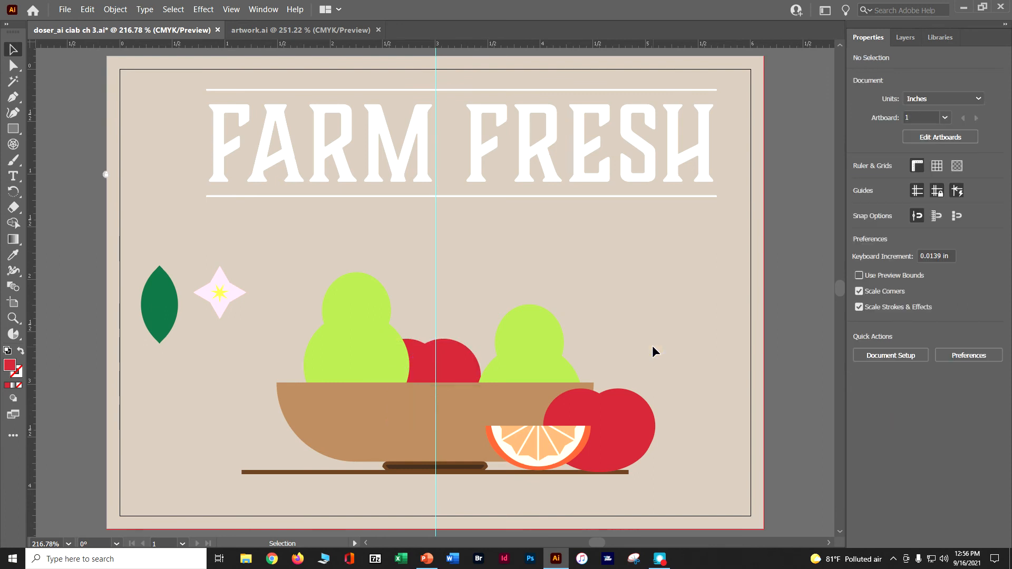
Make three copies of the dark green leaf, placed around and below the original
{"action": "left_click", "coordinate": [169, 321]}
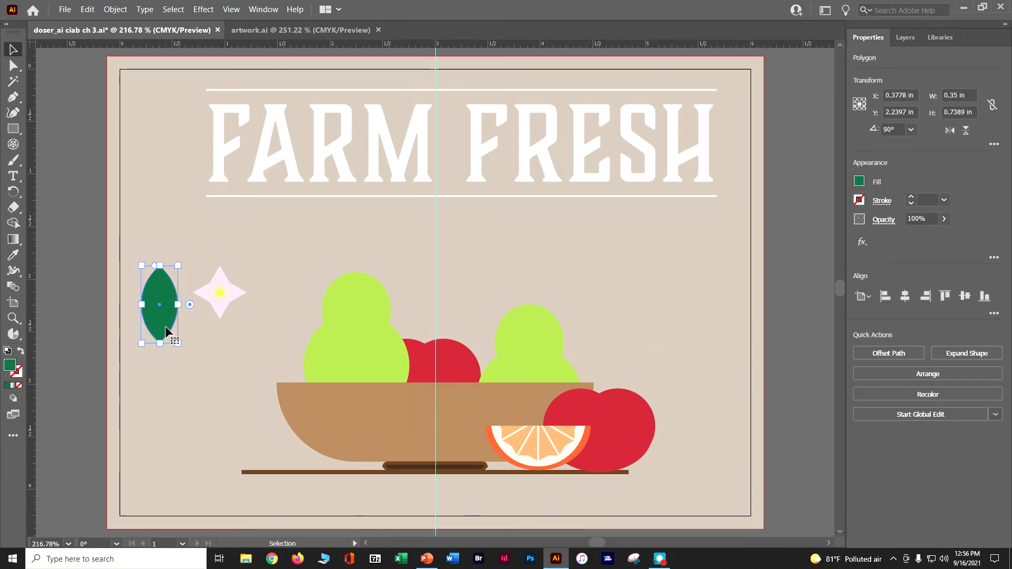
{"action": "left_click_drag", "start_coordinate": [166, 330], "coordinate": [165, 415]}
{"action": "left_click_drag", "start_coordinate": [165, 415], "coordinate": [204, 448]}
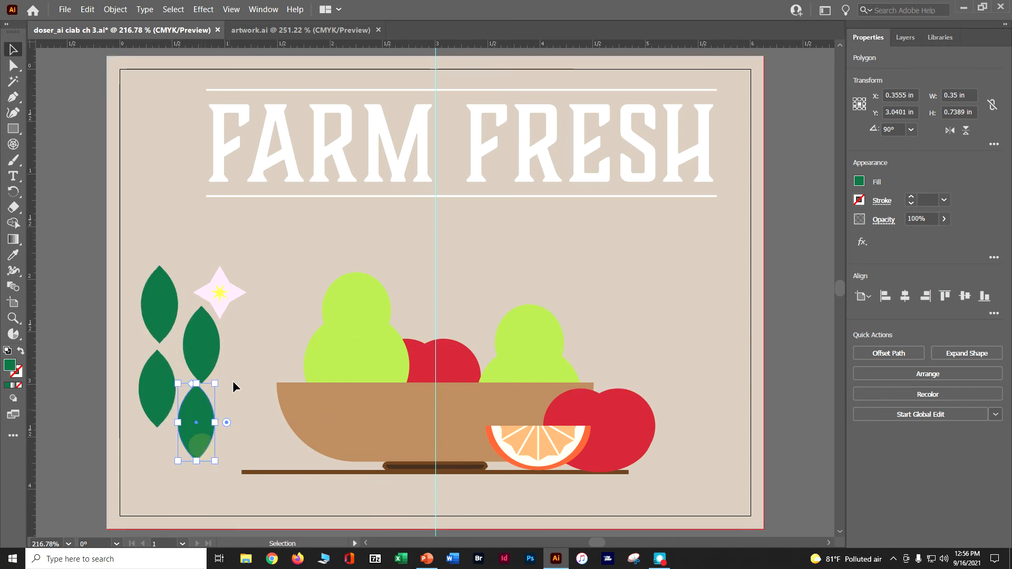
Rotate the leaf copy nearest the flower to about 34° and place it on top of the large green pear
{"action": "left_click", "coordinate": [197, 338]}
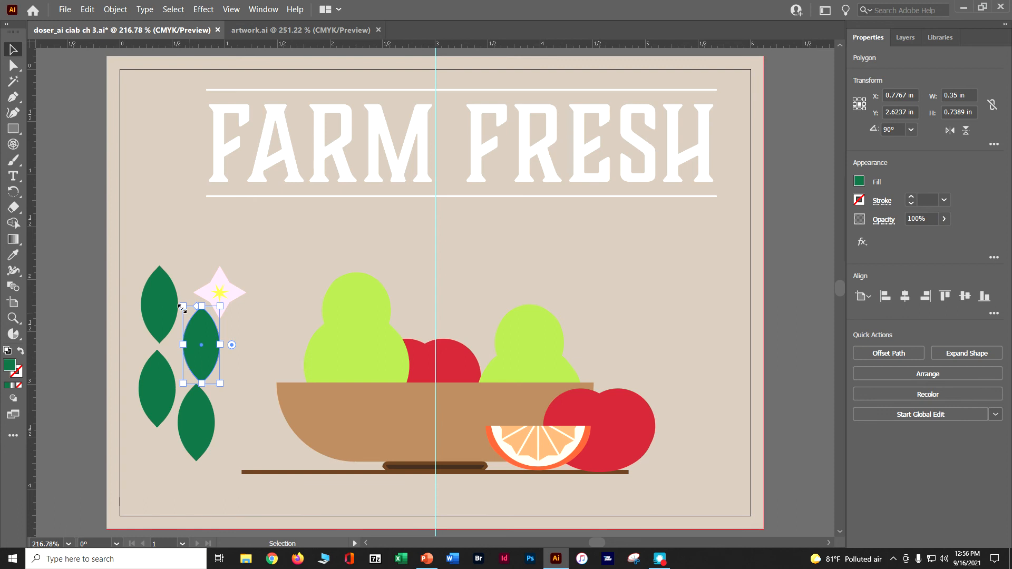
{"action": "left_click_drag", "start_coordinate": [184, 307], "coordinate": [227, 295]}
{"action": "left_click_drag", "start_coordinate": [226, 354], "coordinate": [406, 250]}
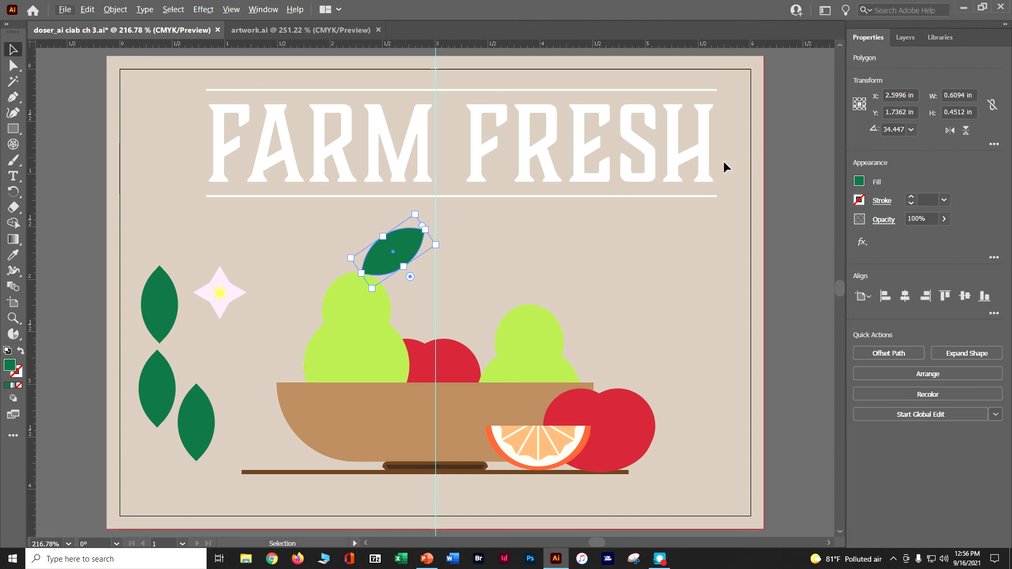
Add a horizontally flipped duplicate of the pear's leaf on the opposite side of the pear's tip and make it smaller
{"action": "key", "text": "a"}
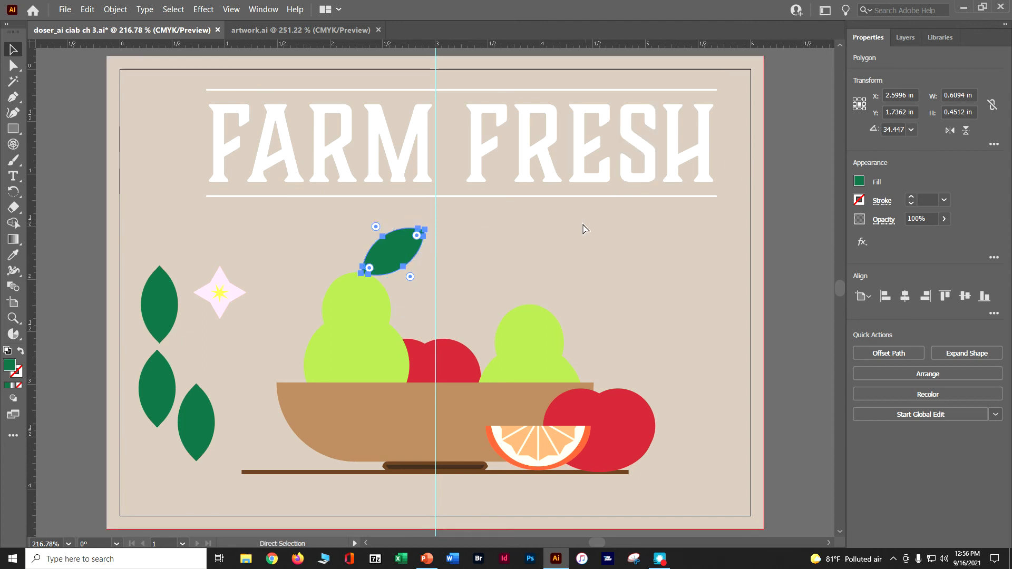
{"action": "key", "text": "ctrl+c"}
{"action": "key", "text": "ctrl+v"}
{"action": "left_click", "coordinate": [954, 131]}
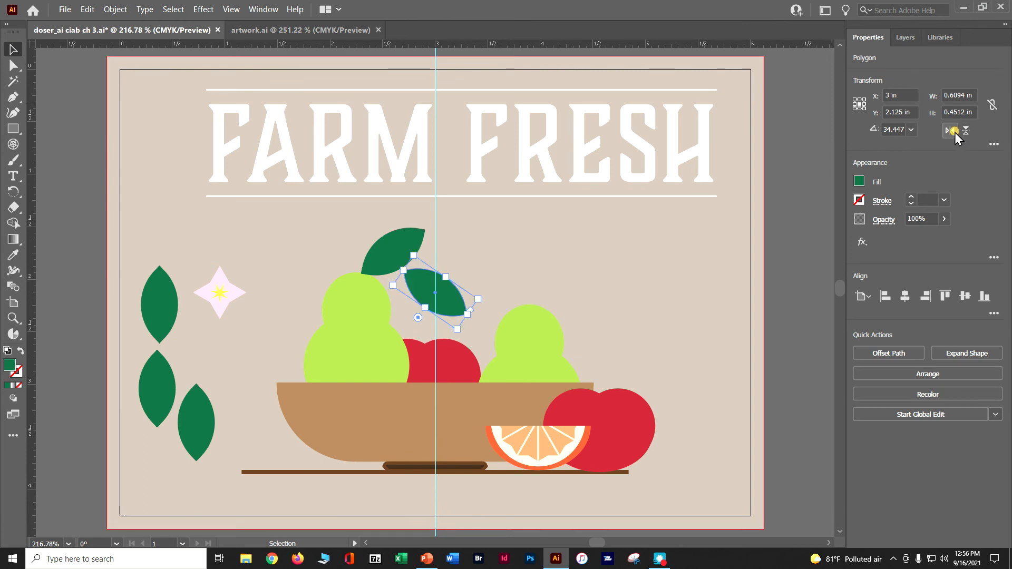
{"action": "left_click_drag", "start_coordinate": [455, 307], "coordinate": [356, 271]}
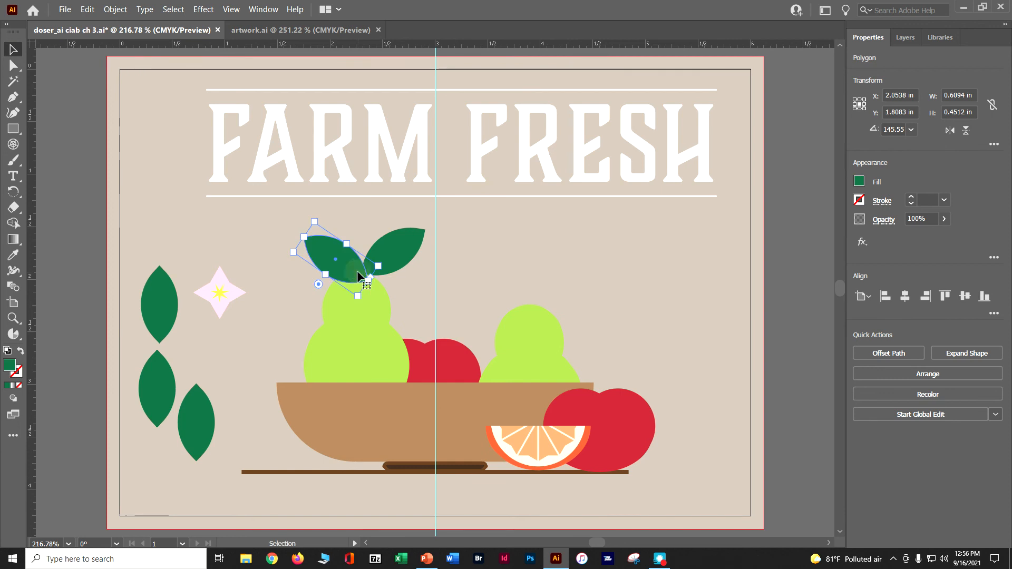
{"action": "mouse_move", "coordinate": [291, 255]}
{"action": "left_mouse_down"}
{"action": "mouse_move", "coordinate": [319, 256]}
{"action": "mouse_move", "coordinate": [303, 266]}
{"action": "left_mouse_up"}
{"action": "left_click", "coordinate": [467, 290]}
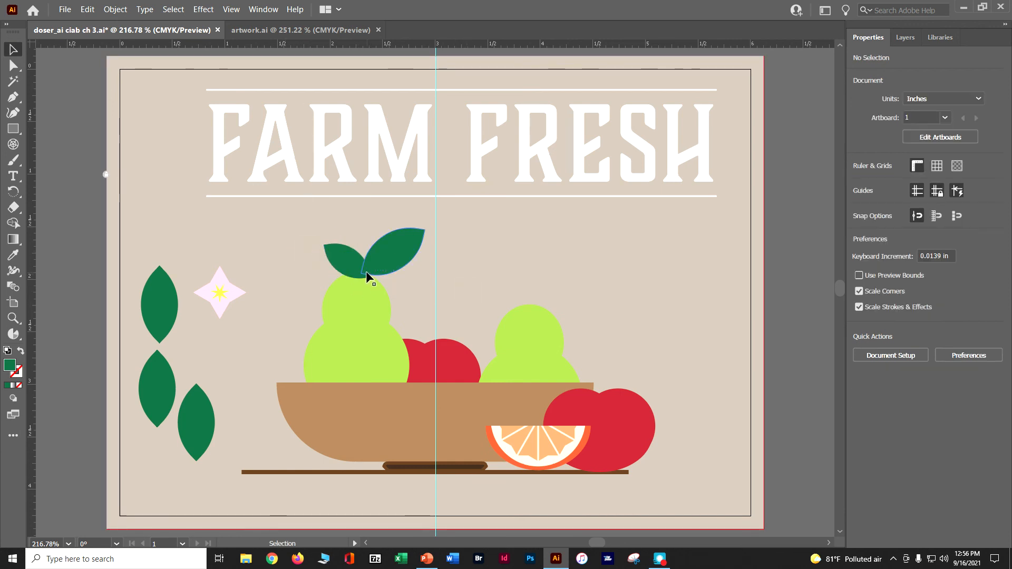
Move the pink flower between the small pear and the red apple at the bowl's rim, and bring it to the front
{"action": "left_click", "coordinate": [351, 265]}
{"action": "left_click_drag", "start_coordinate": [229, 288], "coordinate": [585, 378]}
{"action": "right_click", "coordinate": [585, 378]}
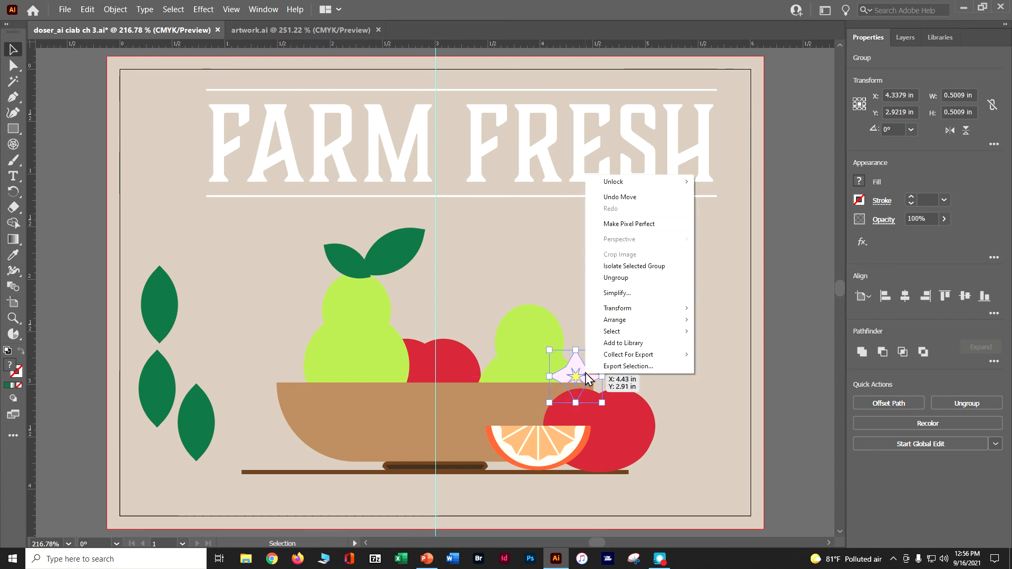
{"action": "mouse_move", "coordinate": [656, 321]}
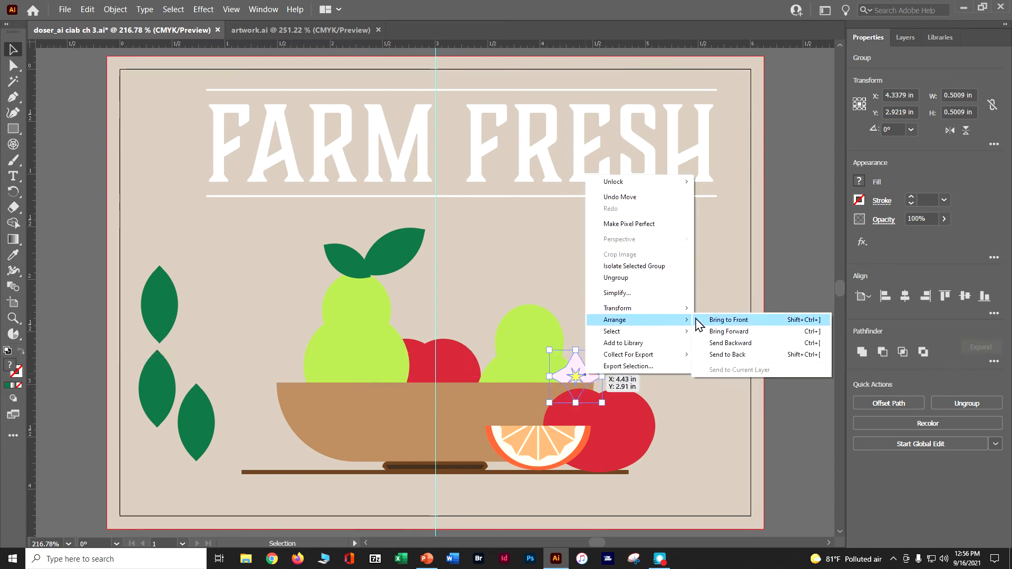
{"action": "left_click", "coordinate": [696, 320]}
{"action": "left_click", "coordinate": [654, 343]}
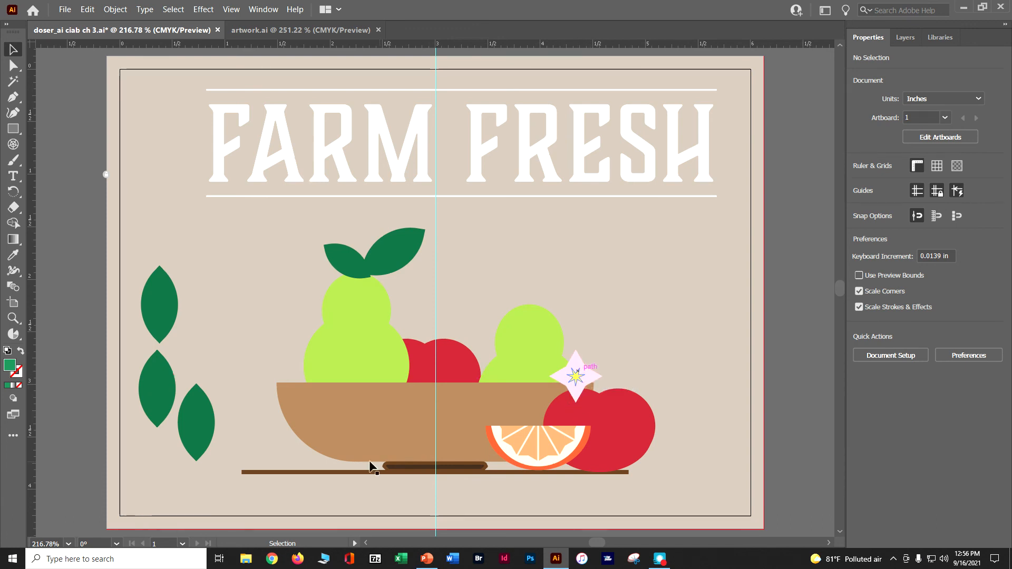
Save the fruit bowl document
{"action": "left_click", "coordinate": [782, 376]}
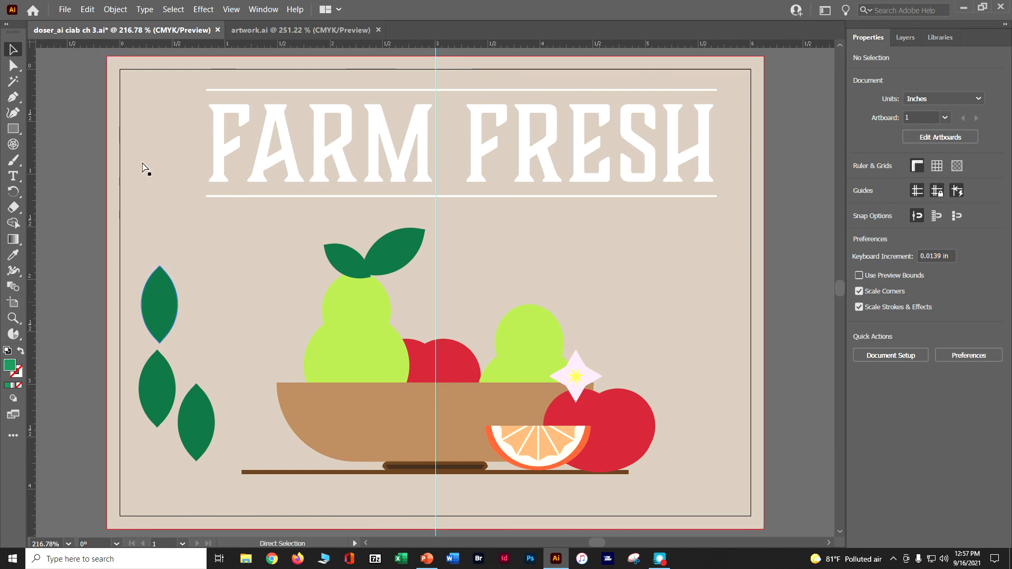
{"action": "left_click", "coordinate": [74, 10]}
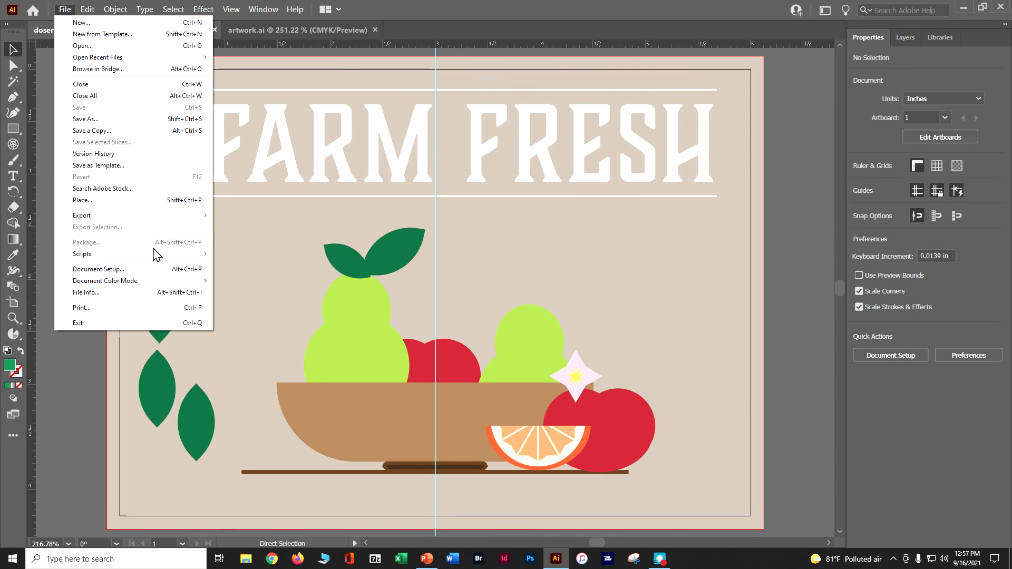
{"action": "left_click", "coordinate": [774, 295]}
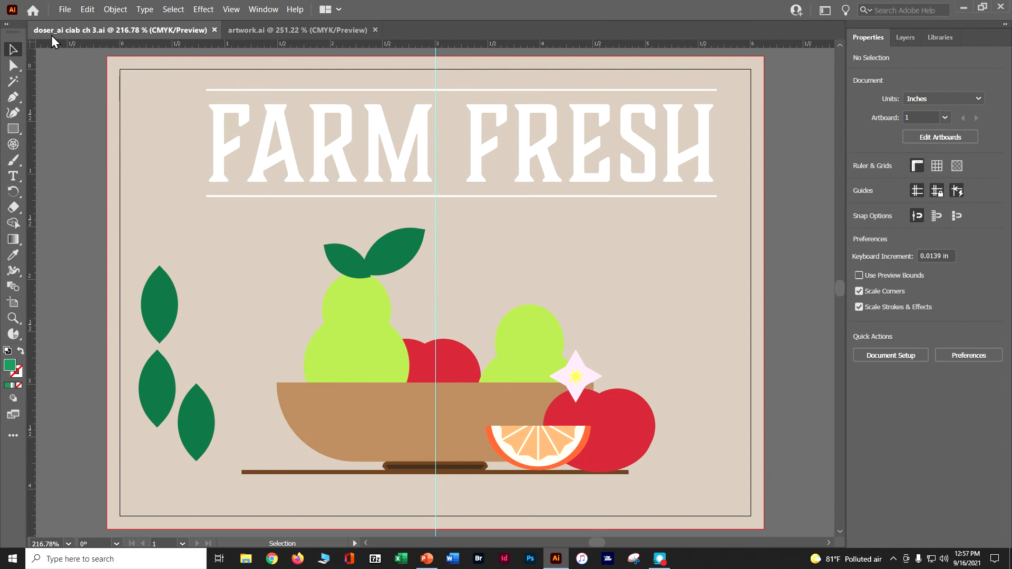
Start packaging the document and set the package location to the Lesson03 folder inside illustrator_2021_cib\Lessons
{"action": "left_click", "coordinate": [65, 10]}
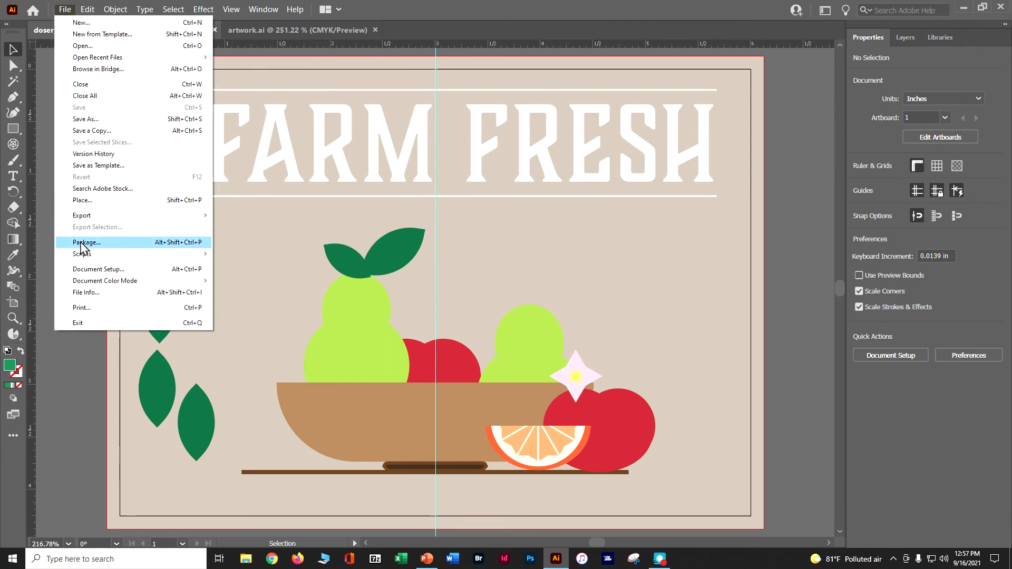
{"action": "left_click", "coordinate": [80, 240]}
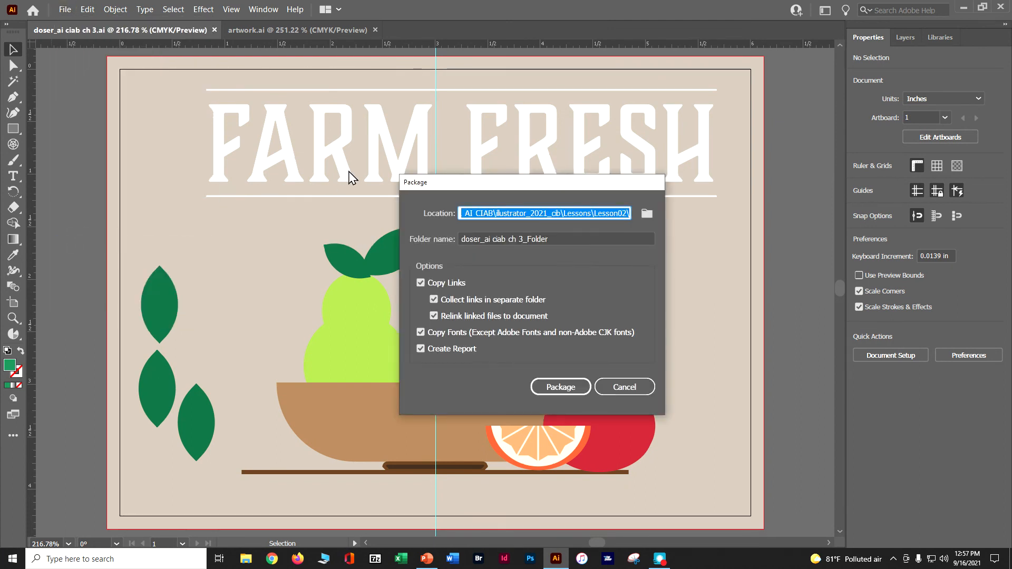
{"action": "left_click", "coordinate": [646, 213]}
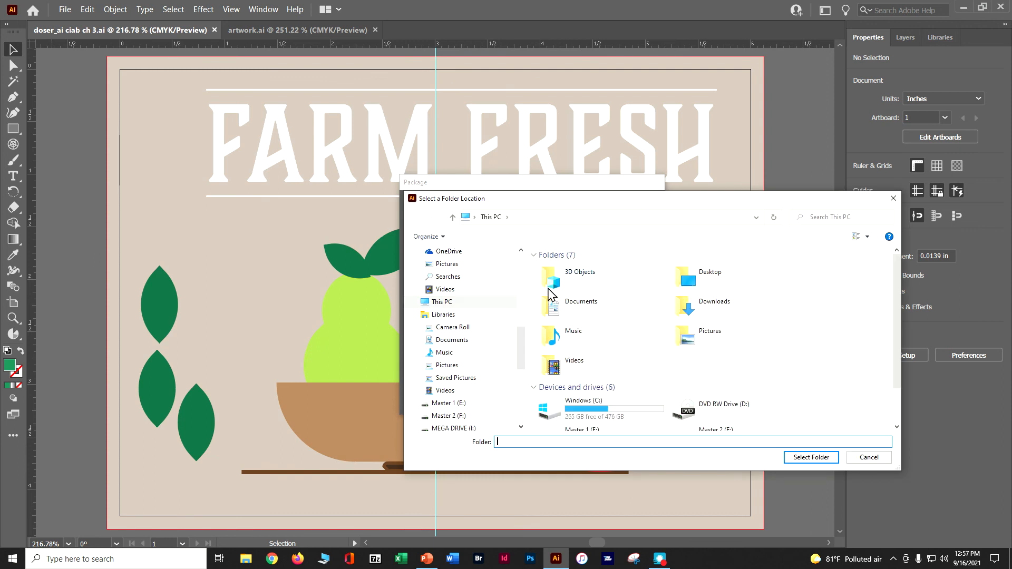
{"action": "left_click_drag", "start_coordinate": [517, 351], "coordinate": [509, 322]}
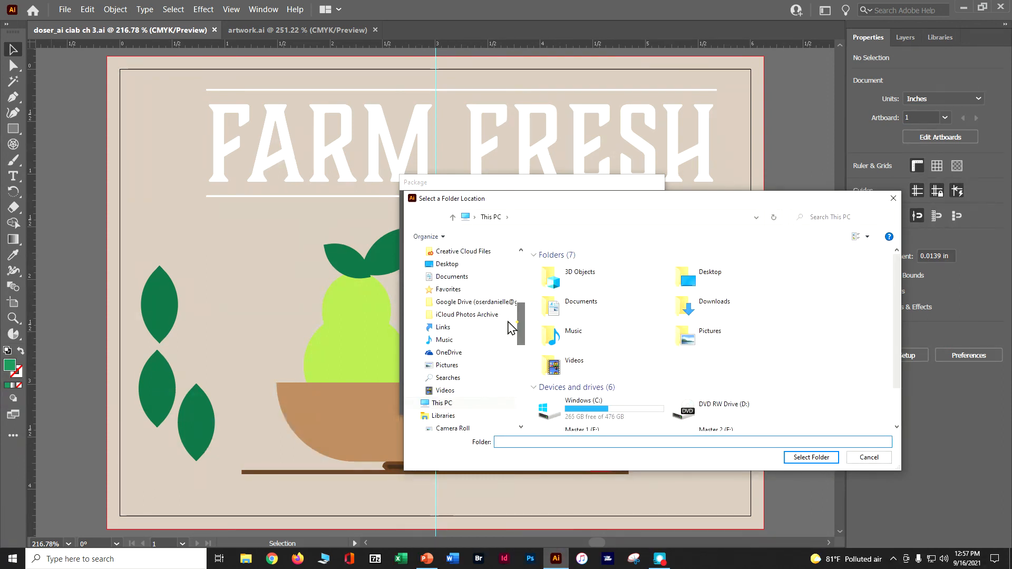
{"action": "left_click", "coordinate": [452, 270]}
{"action": "double_click", "coordinate": [582, 300]}
{"action": "double_click", "coordinate": [565, 267]}
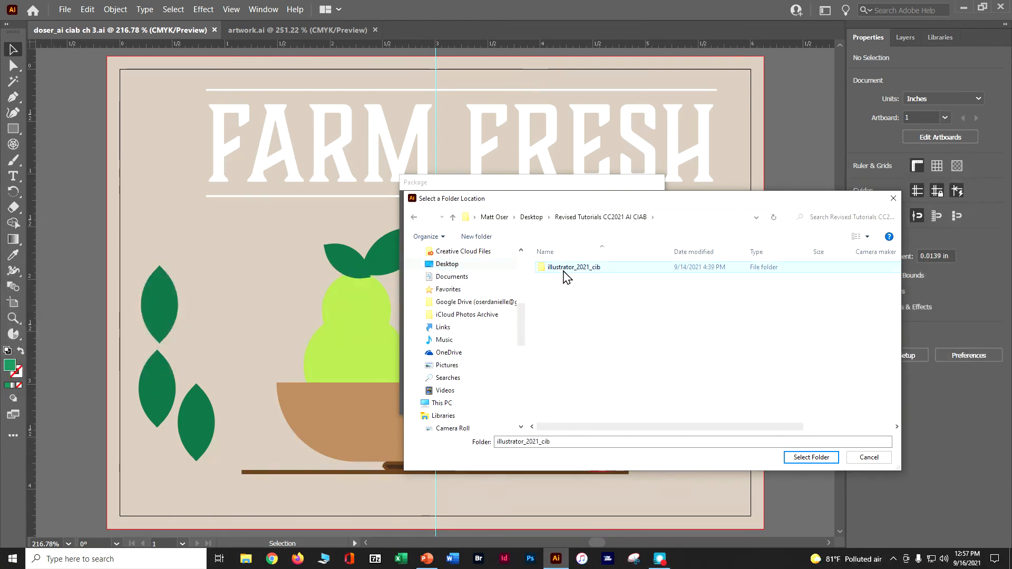
{"action": "left_click", "coordinate": [555, 268]}
{"action": "double_click", "coordinate": [555, 267]}
{"action": "double_click", "coordinate": [551, 315]}
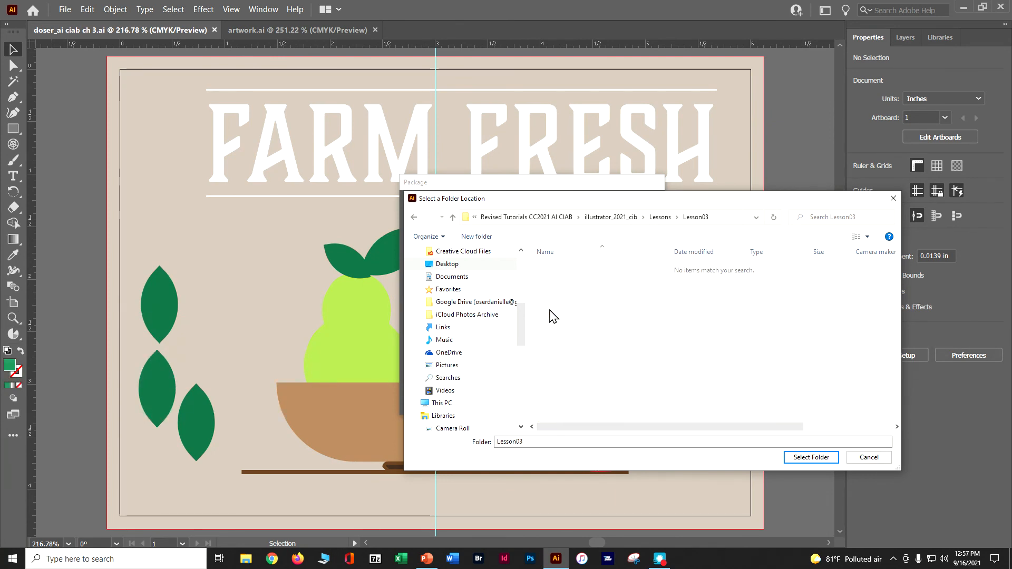
{"action": "left_click", "coordinate": [796, 458]}
Change the package folder name's ending from "Folder" to "pkg", create the package with the default options and show its contents
{"action": "left_click", "coordinate": [549, 238]}
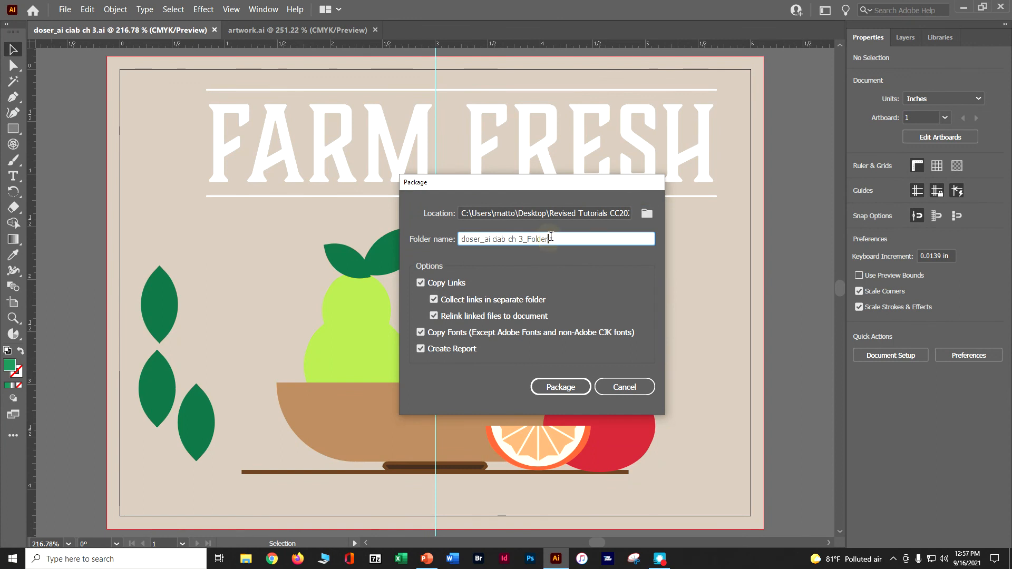
{"action": "key", "text": "BackSpace"}
{"action": "key", "text": "BackSpace"}
{"action": "key", "text": "BackSpace"}
{"action": "key", "text": "BackSpace"}
{"action": "key", "text": "BackSpace"}
{"action": "type", "text": "pkg"}
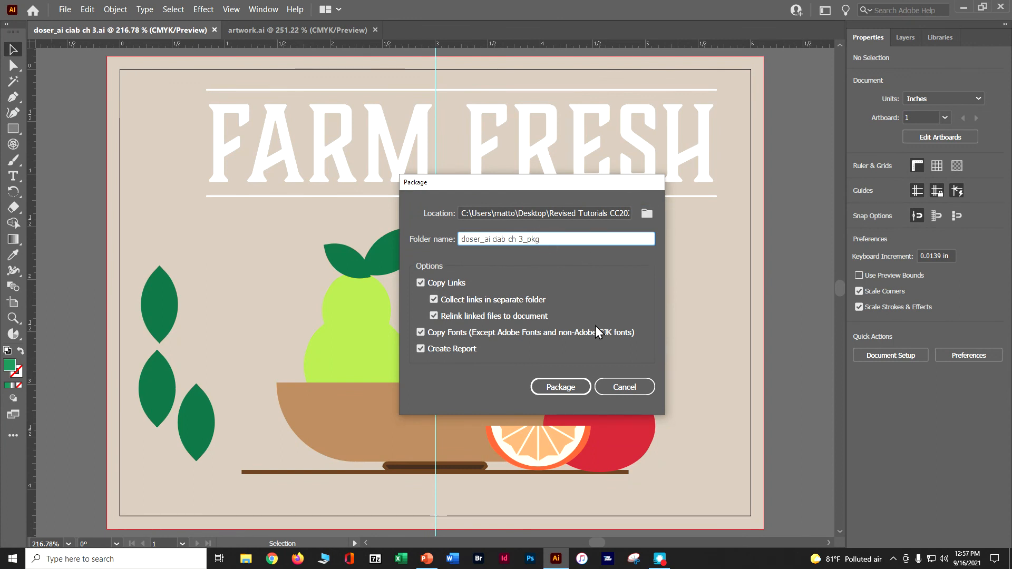
{"action": "left_click", "coordinate": [556, 386]}
{"action": "left_click", "coordinate": [568, 295]}
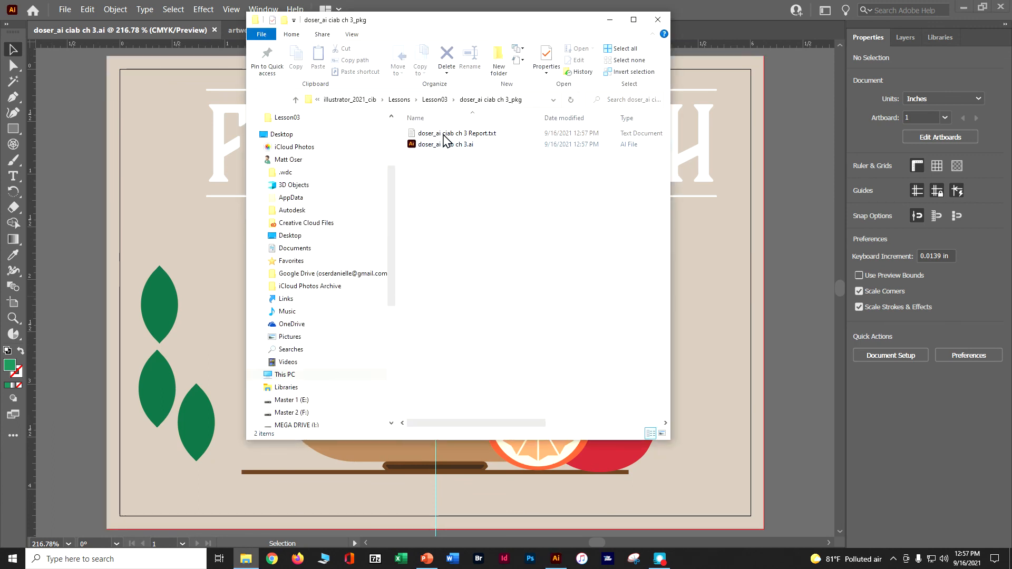
Compress the package folder in Lesson03 into a zip file under the same name and close the file window
{"action": "left_click", "coordinate": [435, 100]}
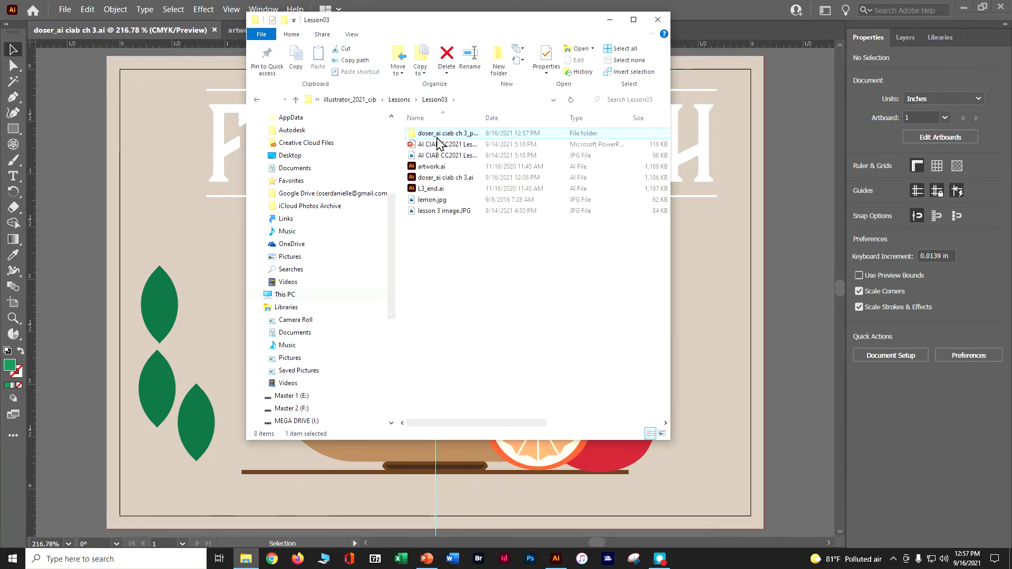
{"action": "right_click", "coordinate": [438, 136]}
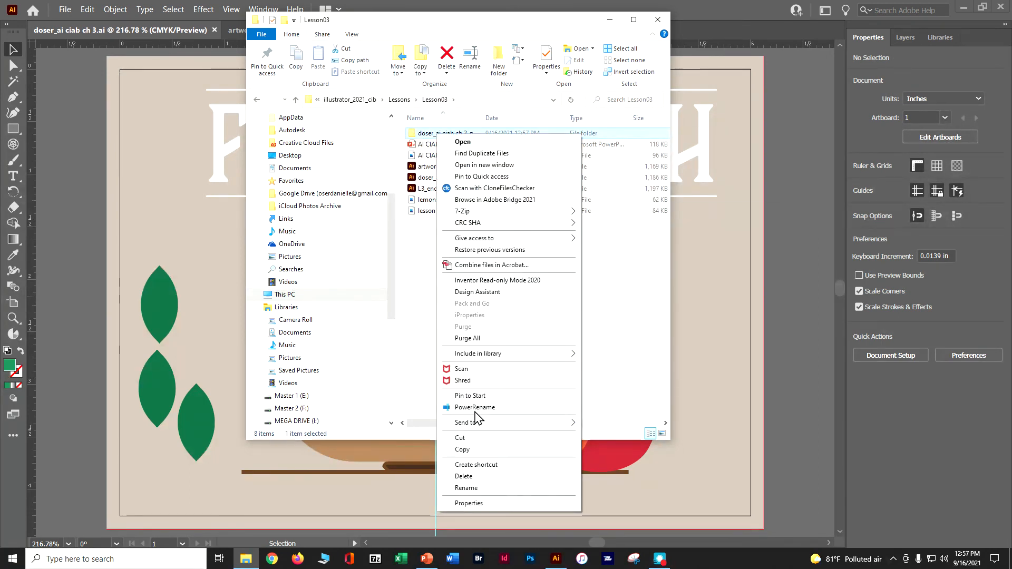
{"action": "mouse_move", "coordinate": [535, 425]}
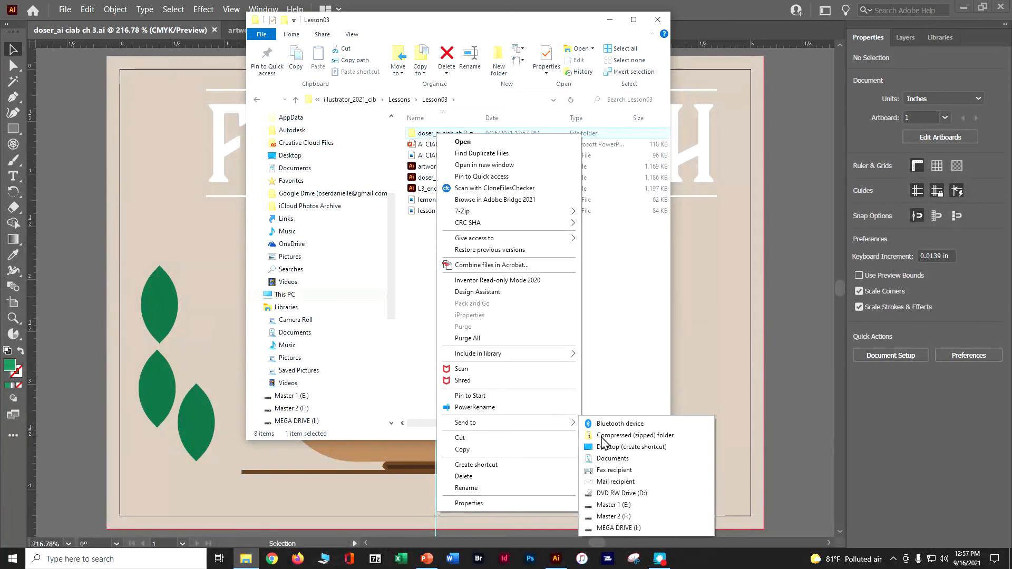
{"action": "left_click", "coordinate": [602, 436]}
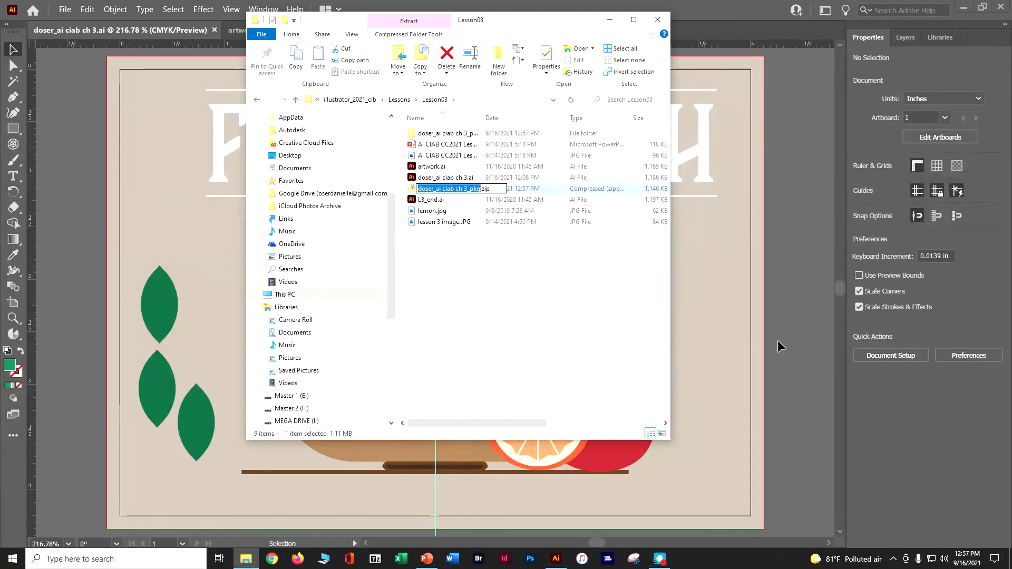
{"action": "key", "text": "Return"}
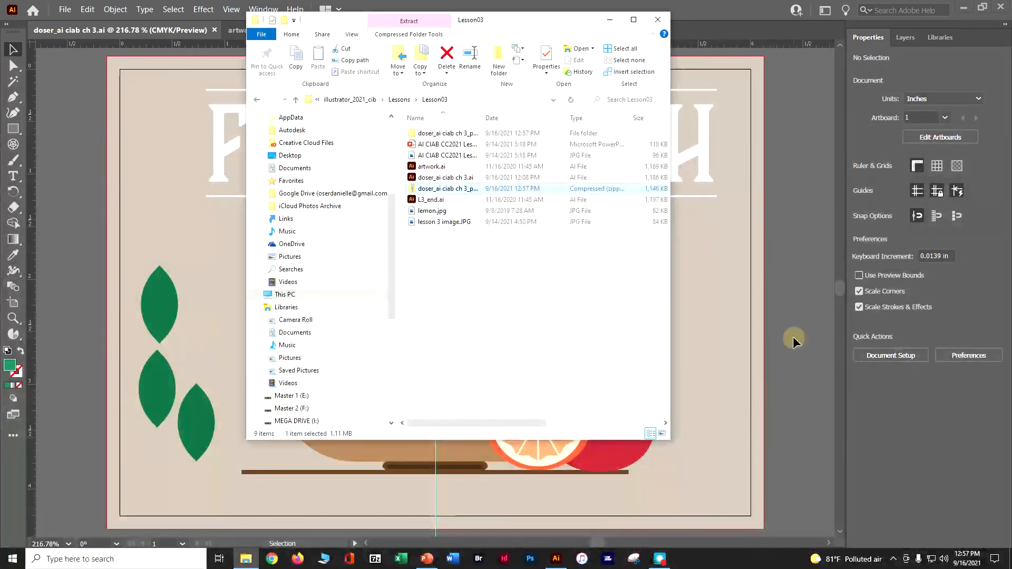
{"action": "left_click", "coordinate": [657, 20]}
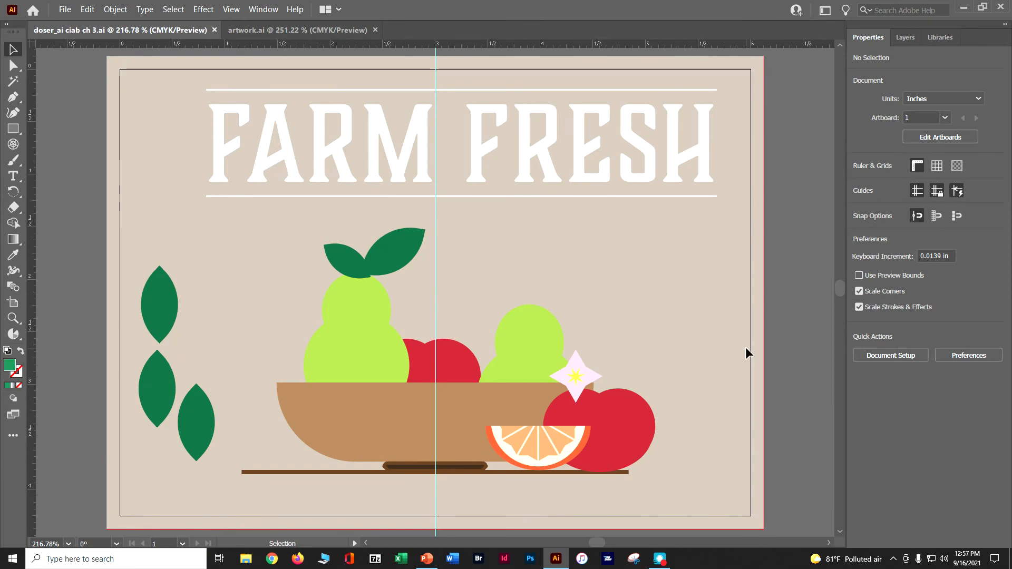